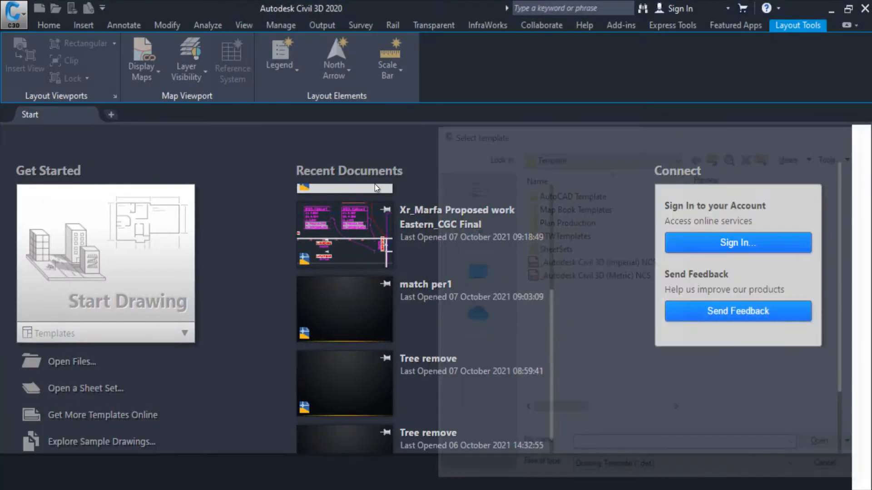
- Start a new drawing from a template and browse to the Plan Production template folder
scroll(380, 237, "up", 5)
scroll(381, 237, "down", 3)
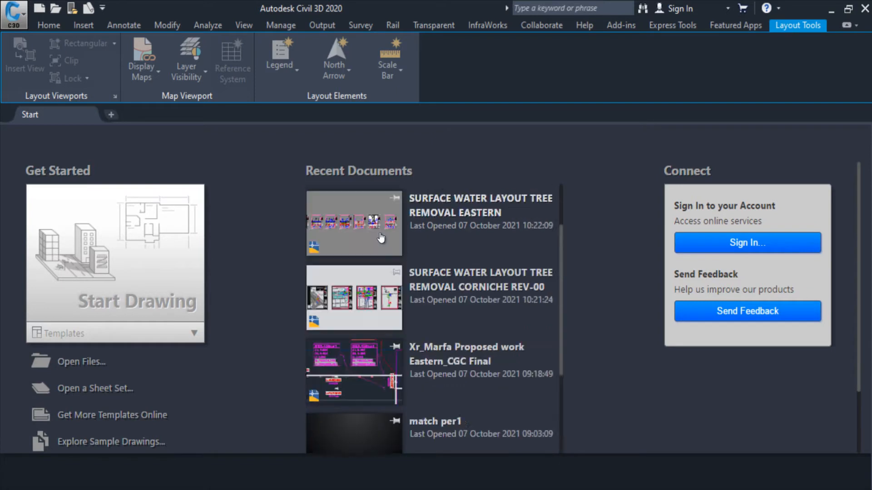
scroll(381, 238, "up", 3)
left_click(13, 25)
left_click(29, 75)
double_click(579, 221)
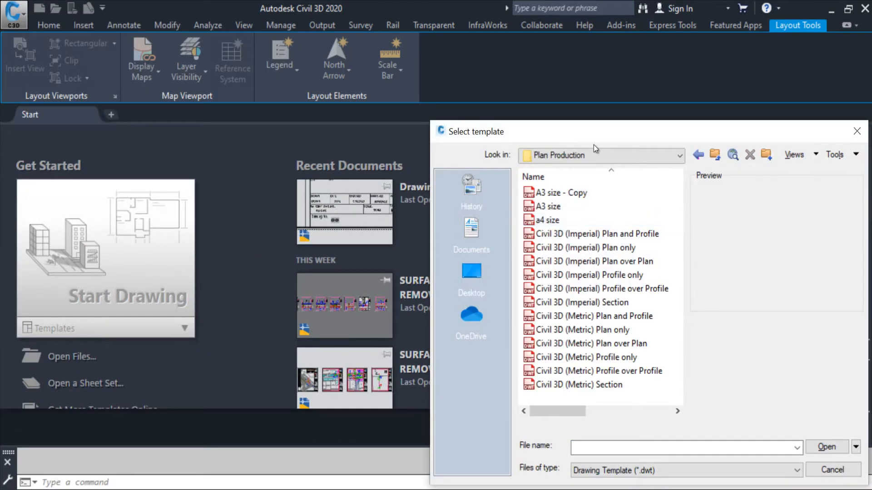
- Preview the A3 and A4 templates and create the drawing from the A3 size - Copy template
left_click_drag(594, 132, 445, 114)
left_click(407, 187)
left_click(400, 203)
left_click(408, 189)
left_click(411, 202)
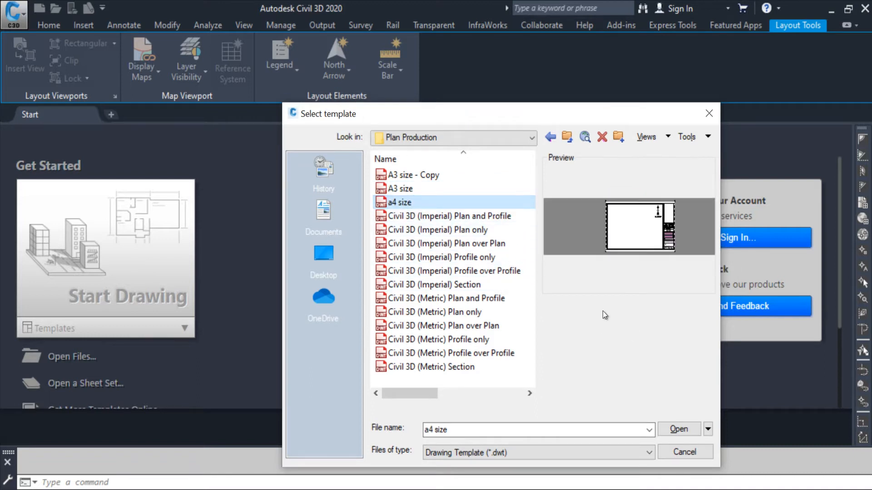
left_click(403, 188)
left_click(408, 176)
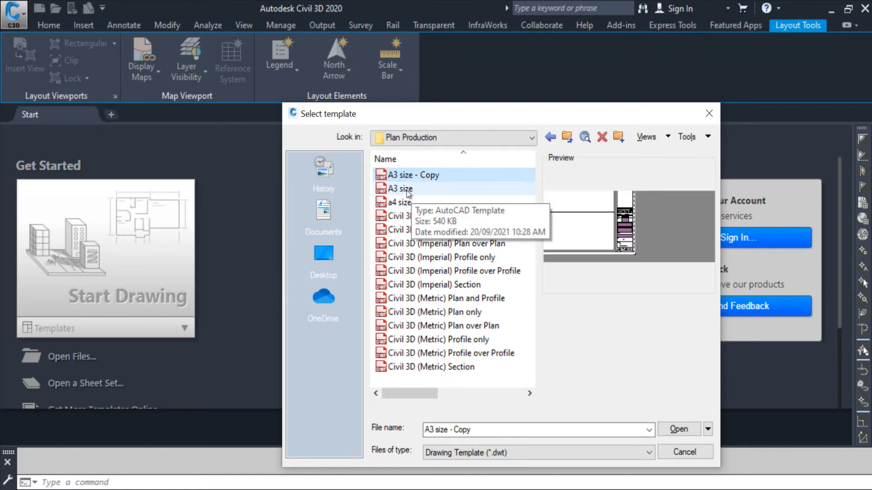
left_click(679, 430)
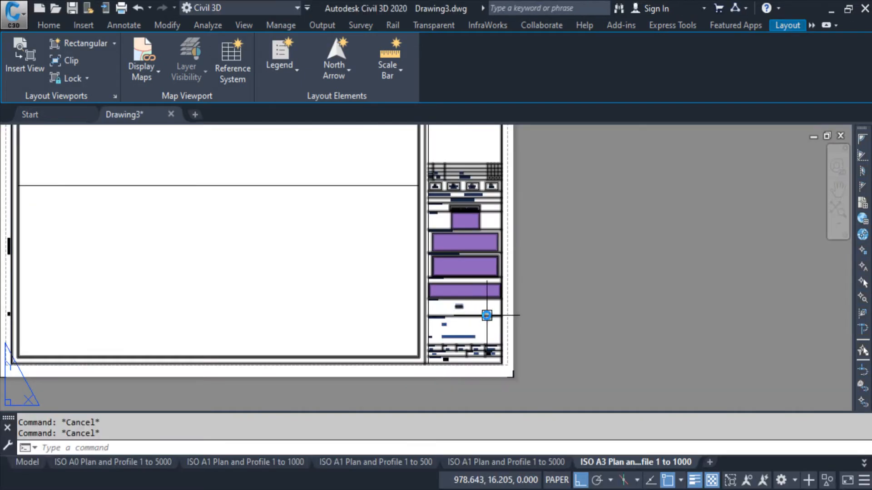
- Select the title block on the A3 layout and shift its PROJECT attribute value slightly left within its cell
left_click(486, 315)
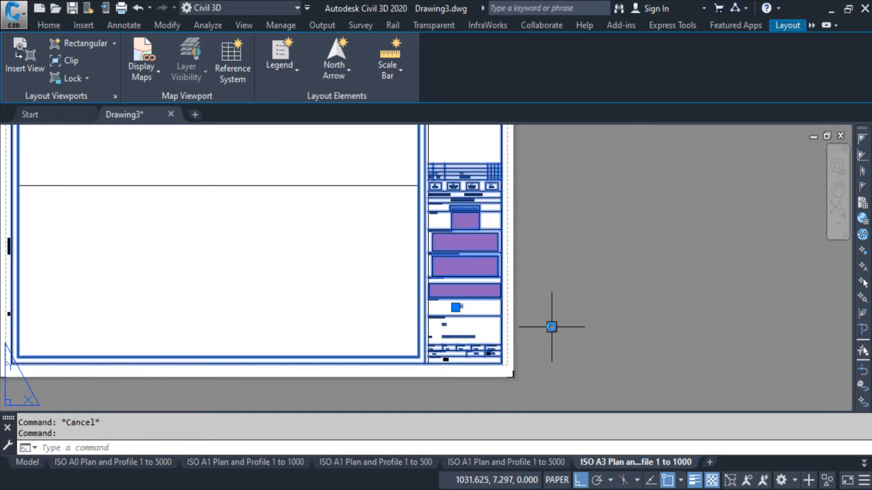
middle_click_drag(551, 322, 580, 338)
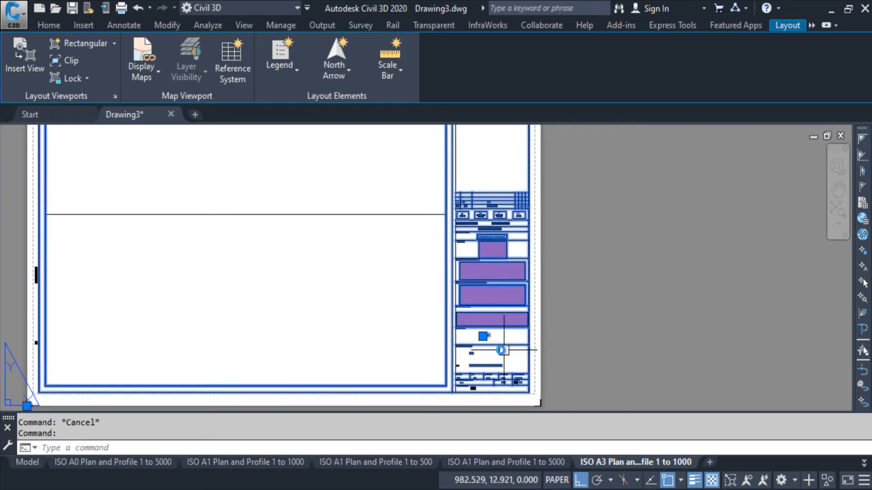
scroll(504, 342, "up", 4)
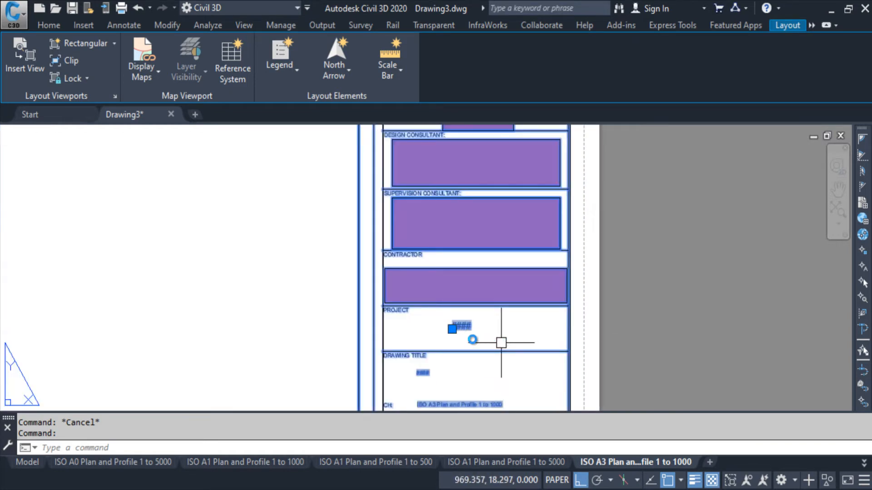
scroll(454, 333, "up", 8)
key("ctrl+z")
scroll(396, 322, "down", 6)
left_click(430, 324)
left_click(416, 324)
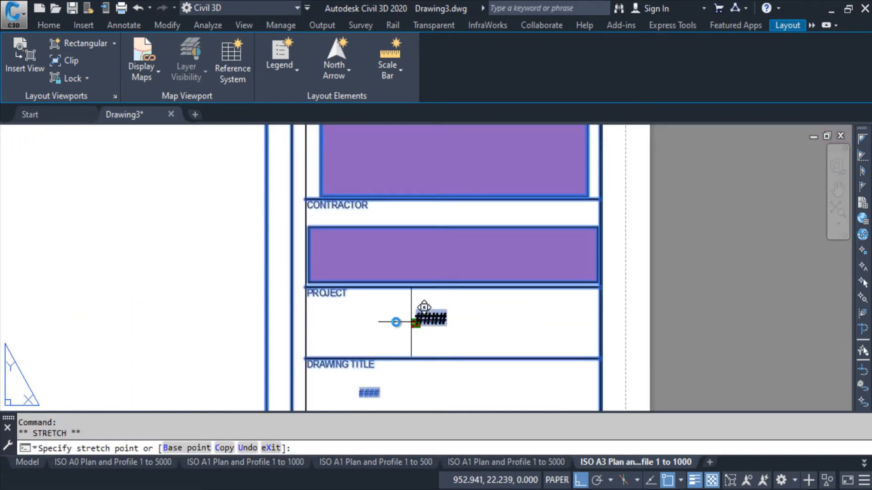
key("Escape")
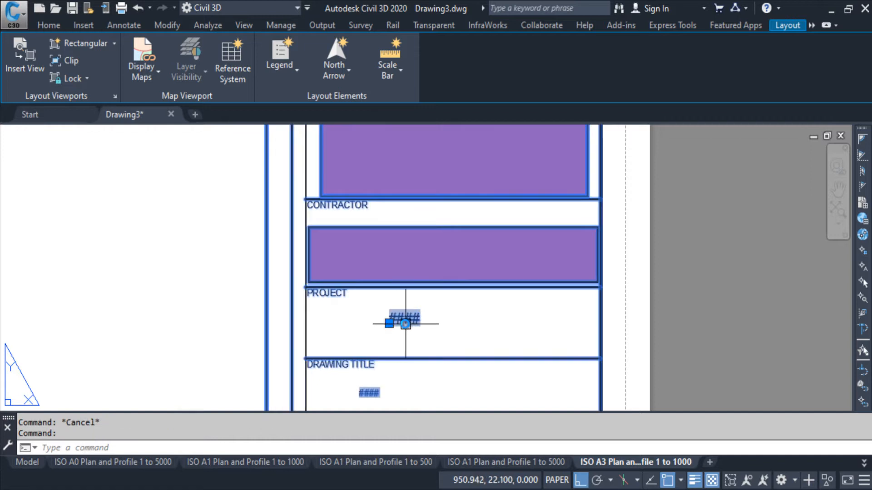
- Switch the workspace to Drafting & Annotation
mouse_move(447, 404)
middle_mouse_down()
mouse_move(422, 286)
mouse_move(374, 237)
middle_mouse_up()
middle_click_drag(417, 278, 426, 308)
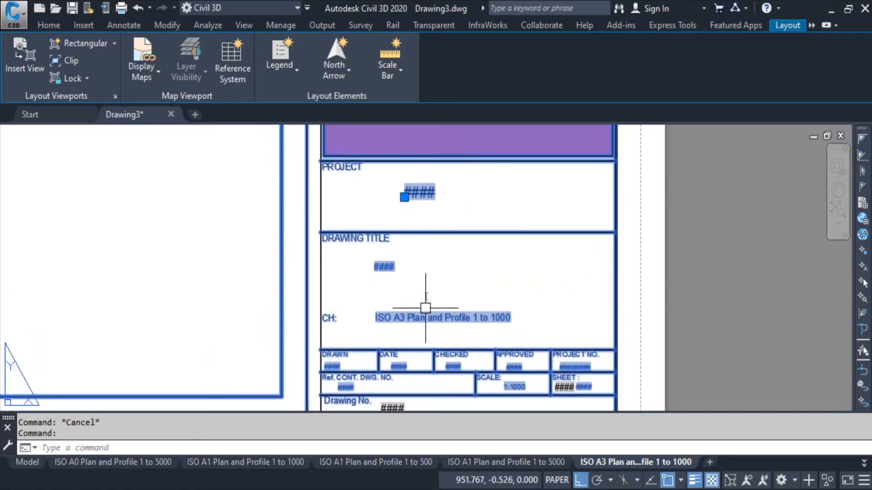
left_click(228, 8)
left_click(233, 40)
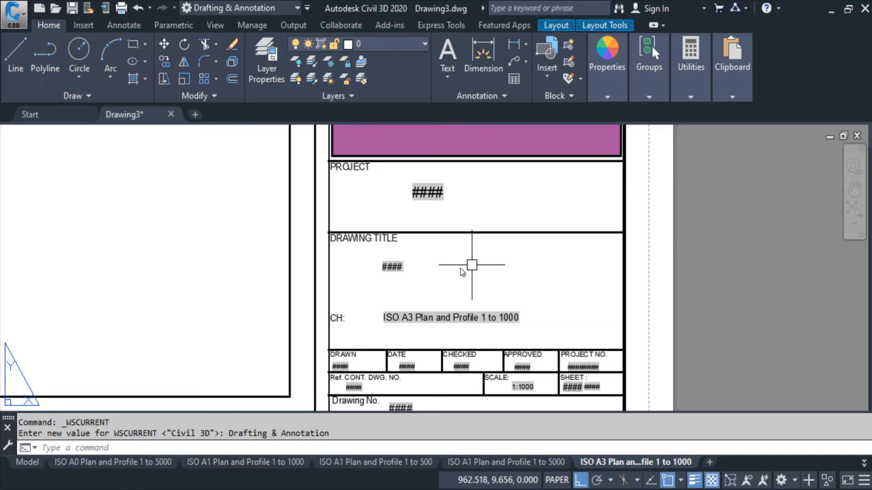
- Open the selected title block's definition, A3 S, in the Block Editor
scroll(468, 277, "down", 3)
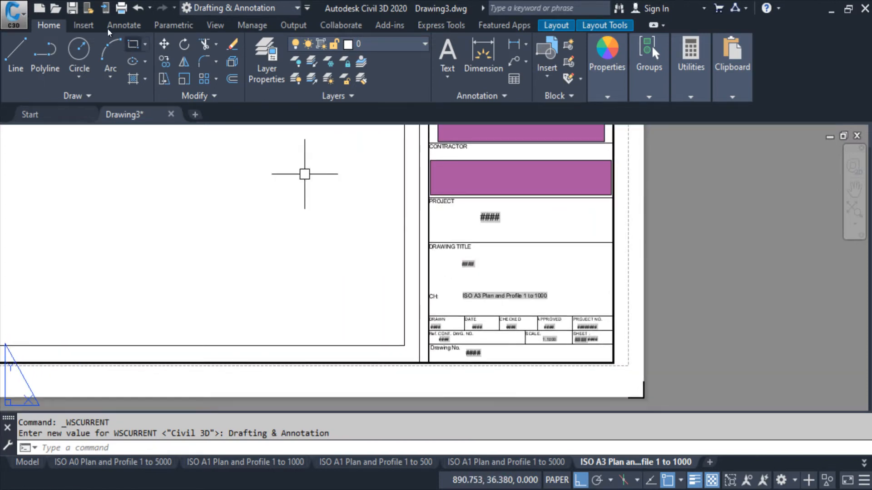
left_click(94, 27)
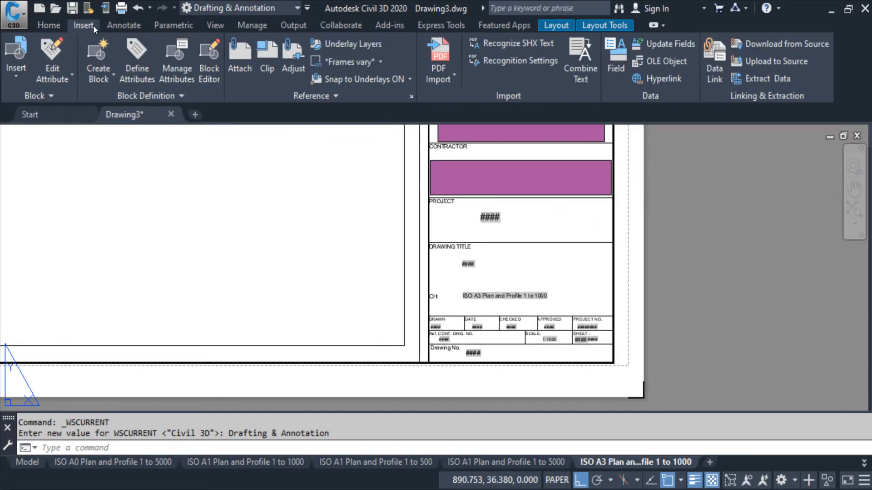
left_click(451, 242)
middle_click_drag(451, 241, 451, 256)
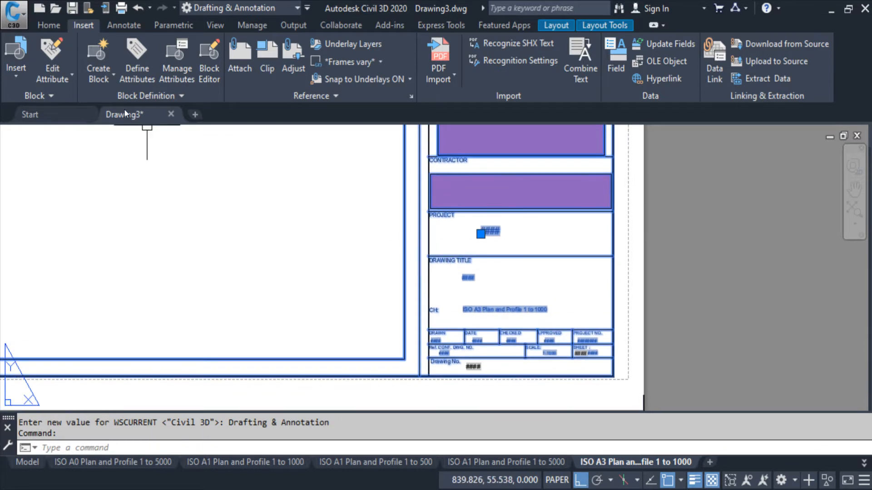
left_click(207, 61)
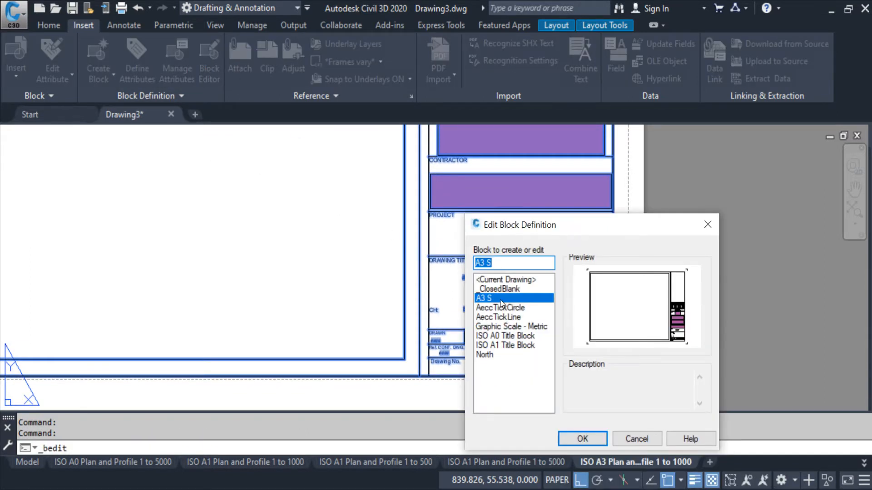
left_click(583, 439)
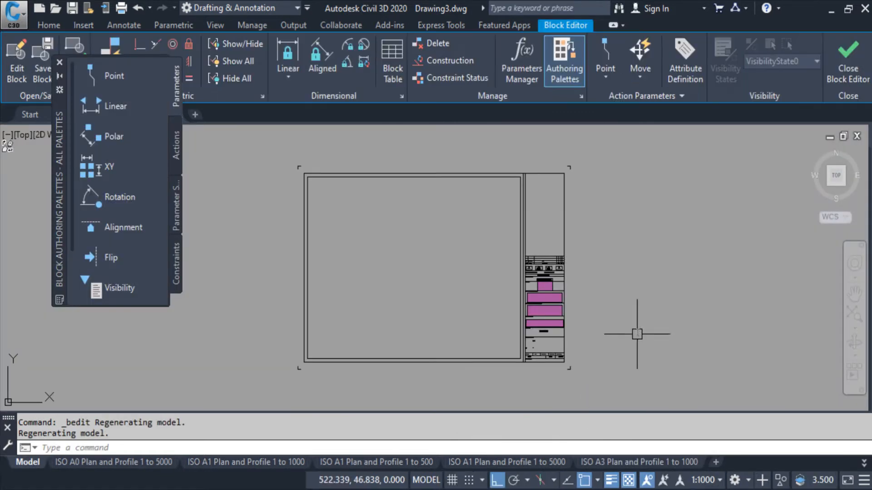
- Show the object properties and examine the Verify and Preset settings of the PROJECT attribute definition
type("pr")
key("Return")
middle_click_drag(426, 315, 367, 282)
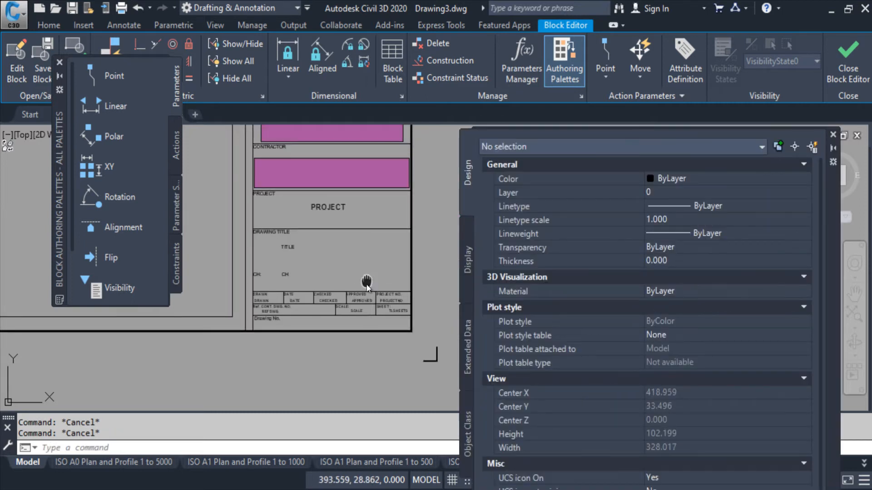
left_click(339, 217)
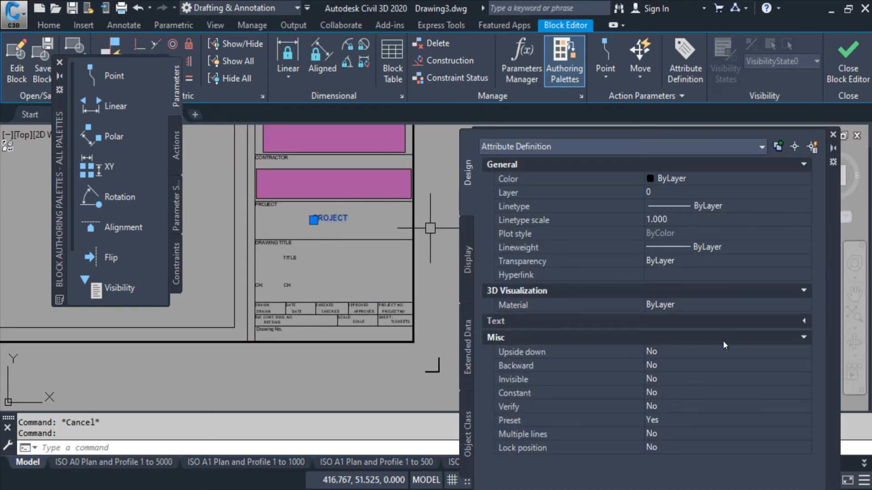
left_click(573, 406)
left_click(525, 422)
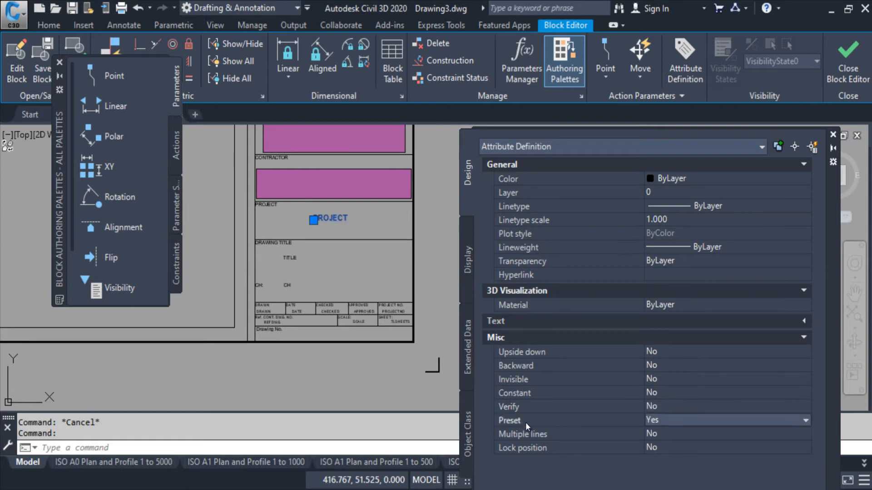
left_click(516, 422)
key("Escape")
- Select the TLSHEETS, SCALE and REFDWG attribute definitions and close the Block Authoring Palettes
scroll(370, 323, "up", 3)
scroll(369, 322, "up", 2)
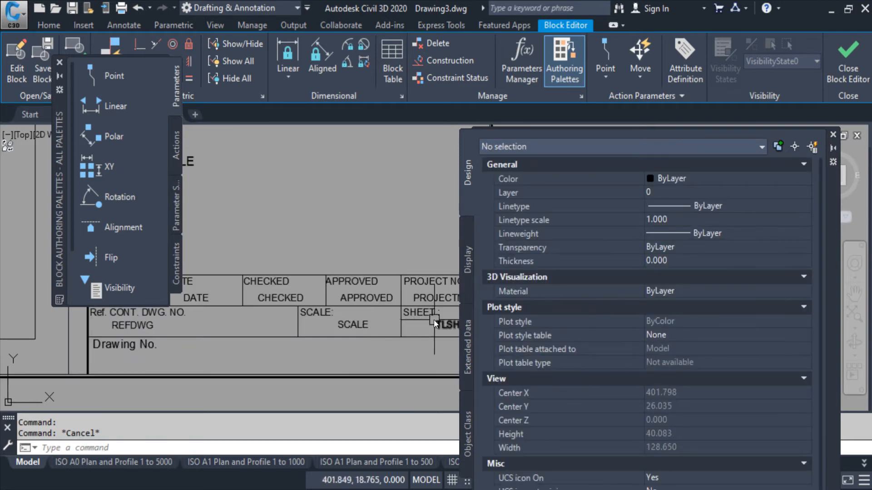
left_click(437, 321)
scroll(419, 326, "down", 2)
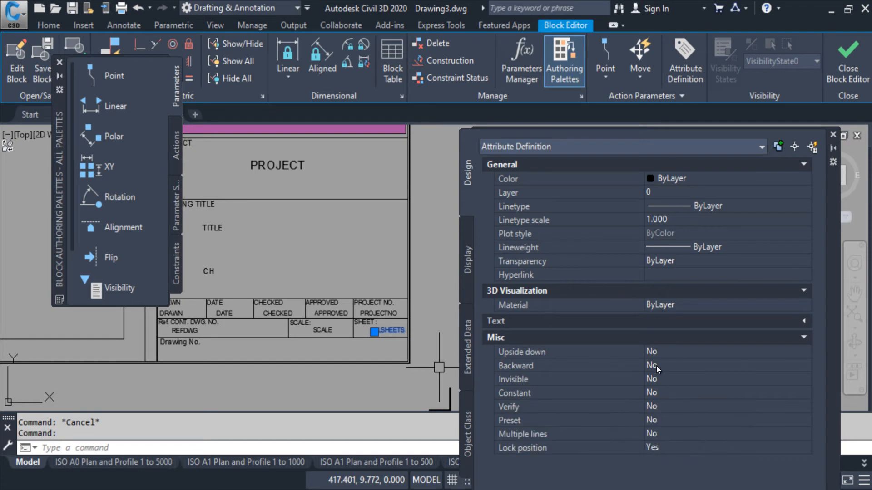
left_click(60, 64)
middle_click_drag(258, 252, 297, 261)
left_click(362, 339)
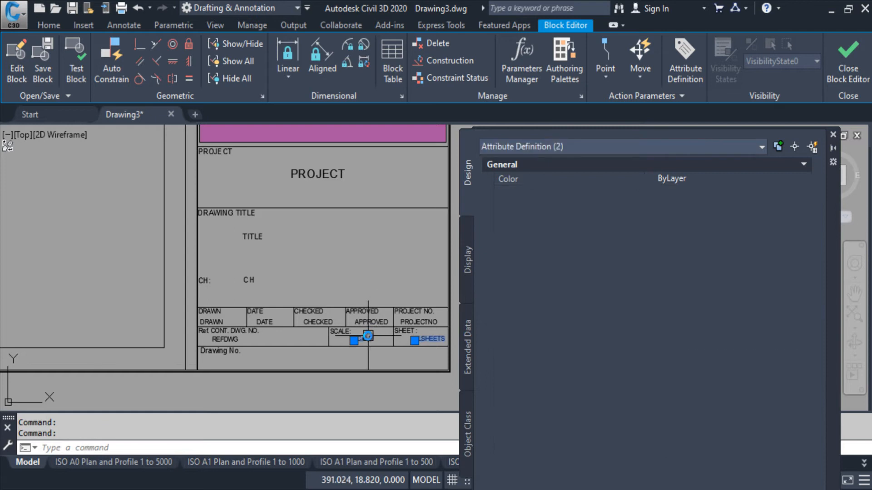
left_click(229, 344)
- Add the DATE, DRAWN, CH, CHECKED, APPROVED and PROJECTNO attribute definitions to the selection
scroll(255, 322, "up", 4)
left_click(277, 318)
left_click(184, 318)
left_click(241, 213)
left_click(409, 317)
scroll(319, 329, "down", 2)
middle_click_drag(336, 336, 271, 338)
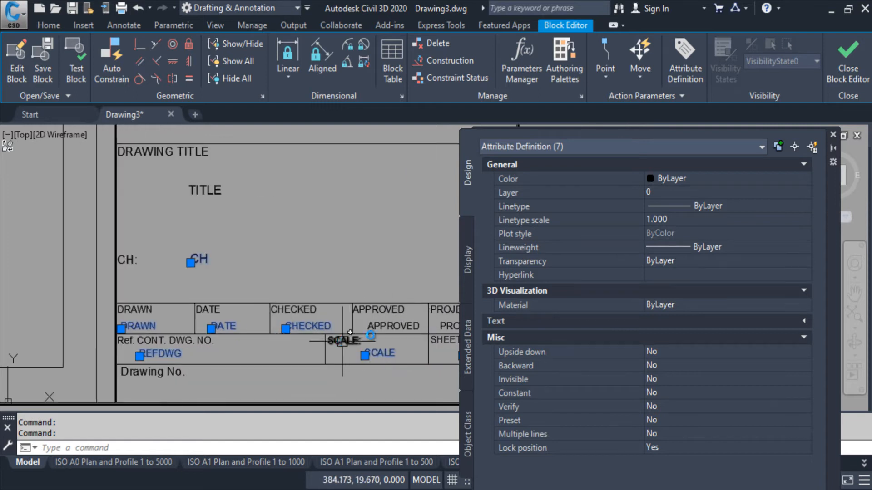
left_click(389, 324)
middle_click_drag(392, 325, 333, 326)
left_click(383, 329)
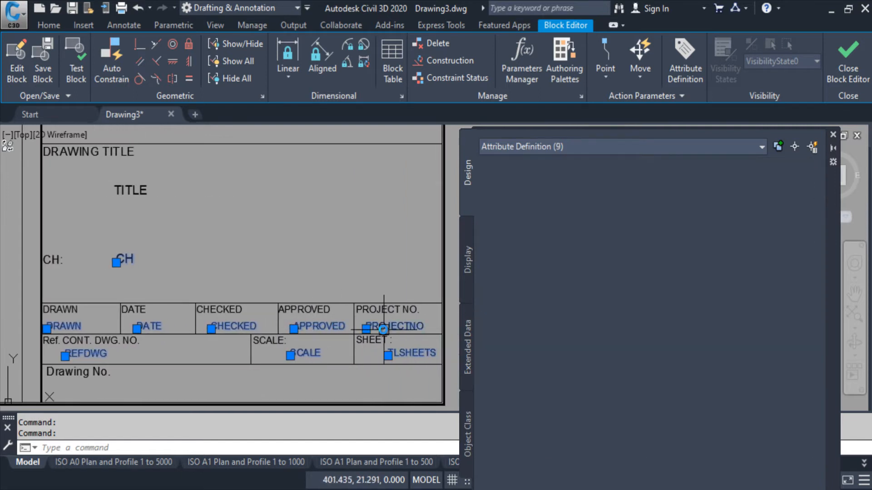
- Add the TITLE attribute definition under DRAWING TITLE to the selection
scroll(336, 324, "down", 6)
middle_click_drag(316, 274, 334, 344)
scroll(333, 340, "up", 4)
left_click(272, 395)
- Add the REV, REVDATE and DES attribute definitions in the revision table to the selection
middle_click_drag(315, 377, 308, 234)
mouse_move(337, 200)
middle_mouse_down()
mouse_move(319, 231)
mouse_move(354, 245)
mouse_move(363, 422)
middle_mouse_up()
middle_click_drag(295, 182, 309, 351)
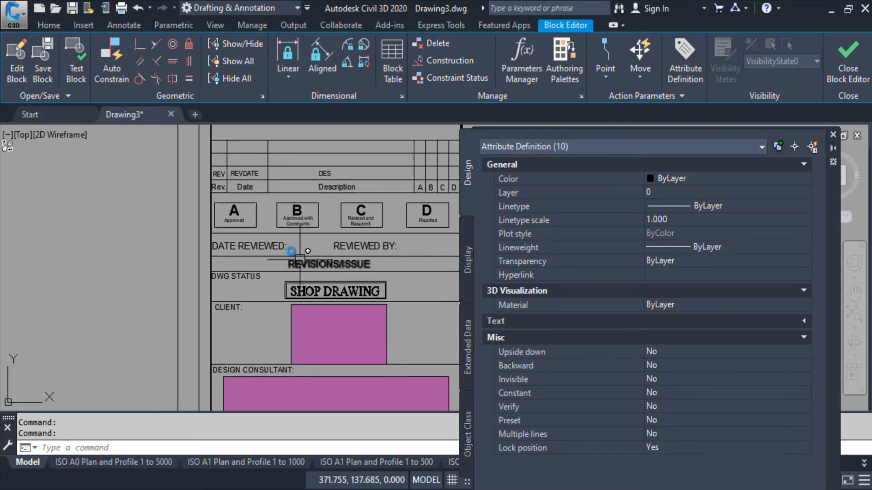
scroll(224, 200, "up", 2)
scroll(225, 174, "up", 2)
left_click(205, 163)
left_click(265, 157)
middle_click_drag(448, 163, 319, 186)
left_click(347, 186)
- Set Lock position to No for all the selected attribute definitions
middle_click_drag(444, 204, 223, 221)
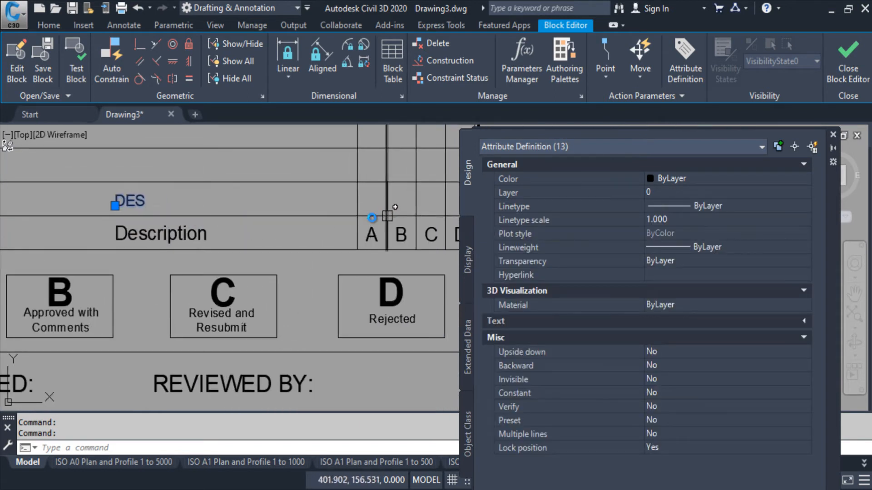
scroll(350, 225, "down", 4)
scroll(275, 240, "down", 2)
middle_click_drag(267, 261, 292, 204)
mouse_move(304, 302)
middle_mouse_down()
mouse_move(316, 249)
mouse_move(311, 265)
middle_mouse_up()
scroll(314, 295, "down", 2)
scroll(319, 375, "up", 4)
middle_click_drag(314, 377, 308, 320)
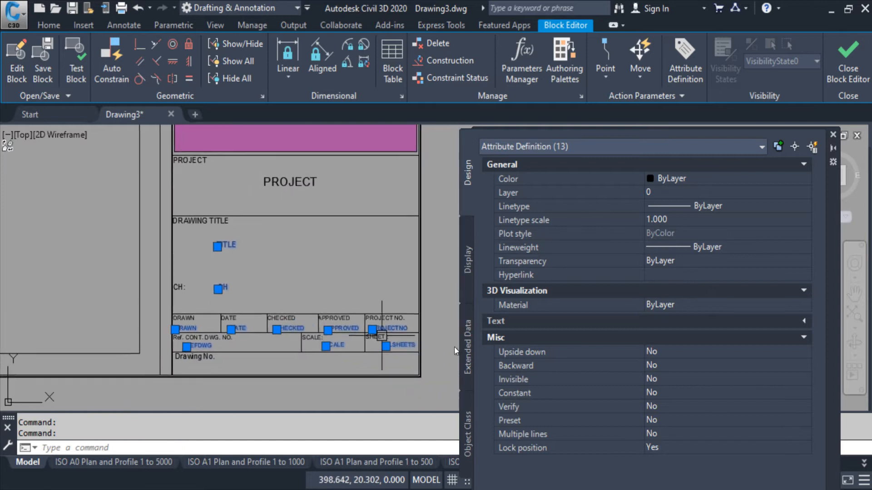
left_click(670, 452)
left_click(671, 452)
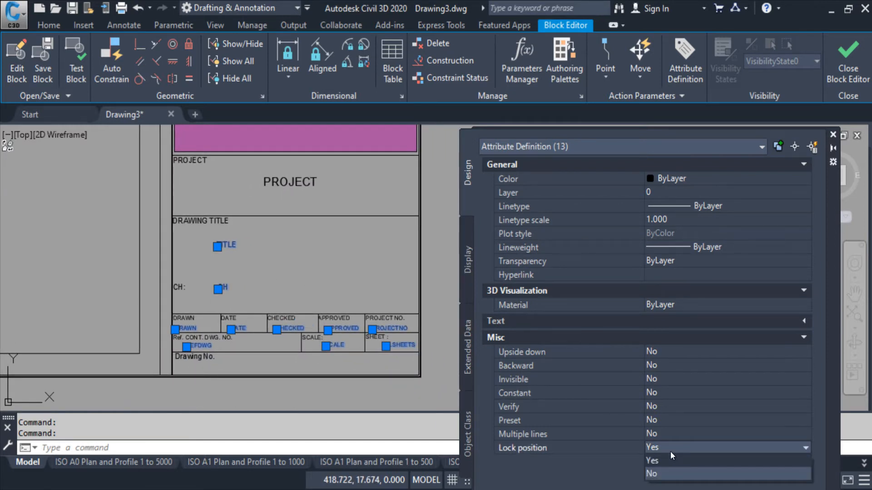
left_click(662, 474)
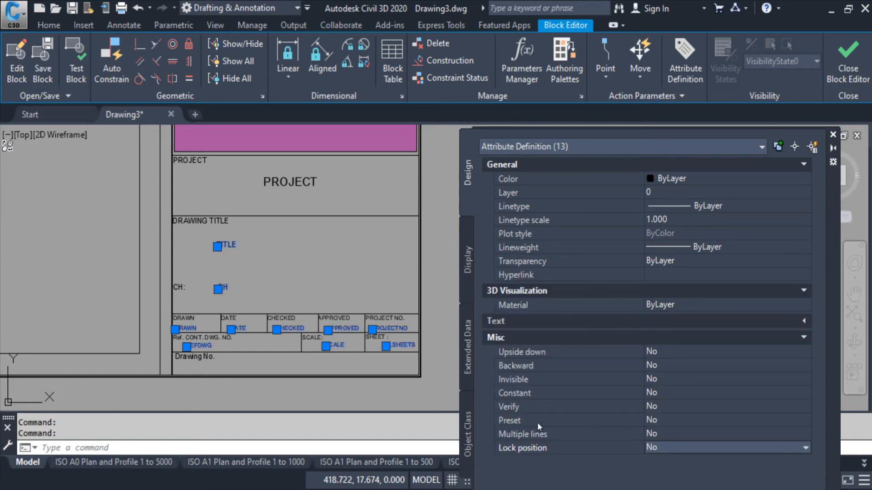
- Set Preset to Yes for the selected attribute definitions and clear the selection
left_click(654, 420)
left_click(657, 419)
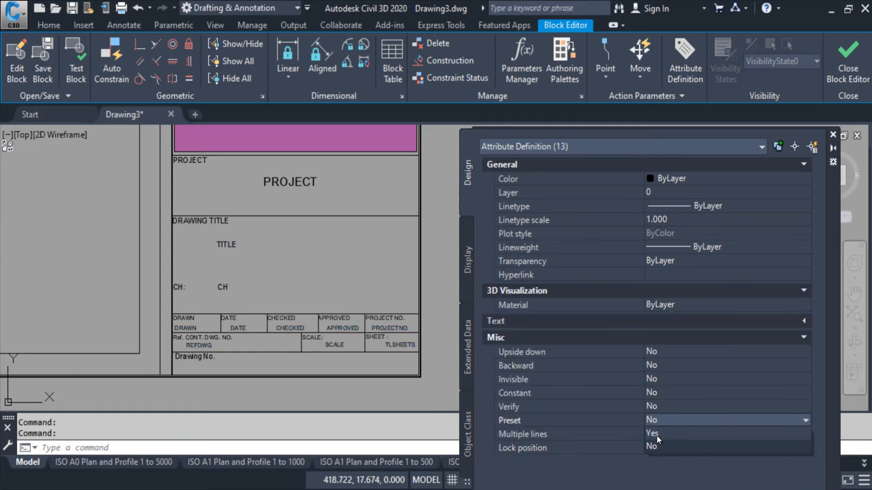
left_click(657, 434)
left_click(325, 256)
key("Escape")
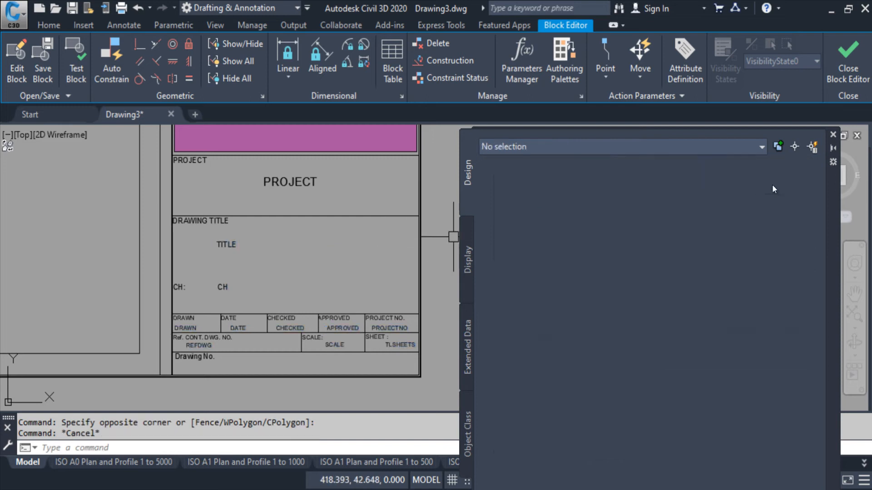
- Close the block editing session and save the changes to block A3 S
left_click(833, 134)
scroll(459, 247, "down", 5)
middle_click_drag(447, 264, 526, 340)
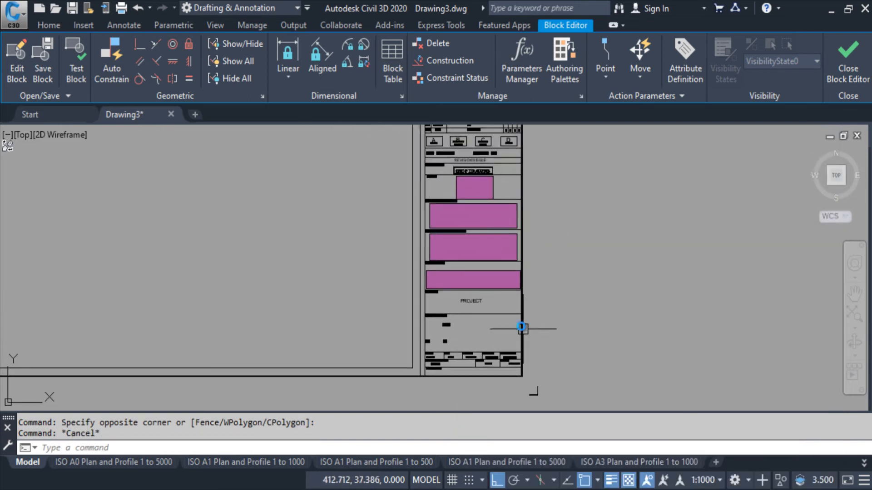
middle_click_drag(430, 252, 482, 288)
scroll(490, 291, "down", 2)
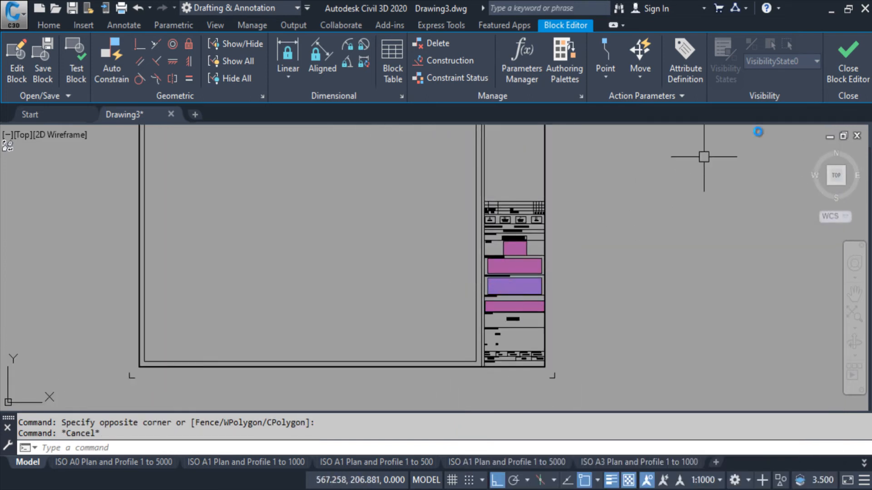
left_click(858, 74)
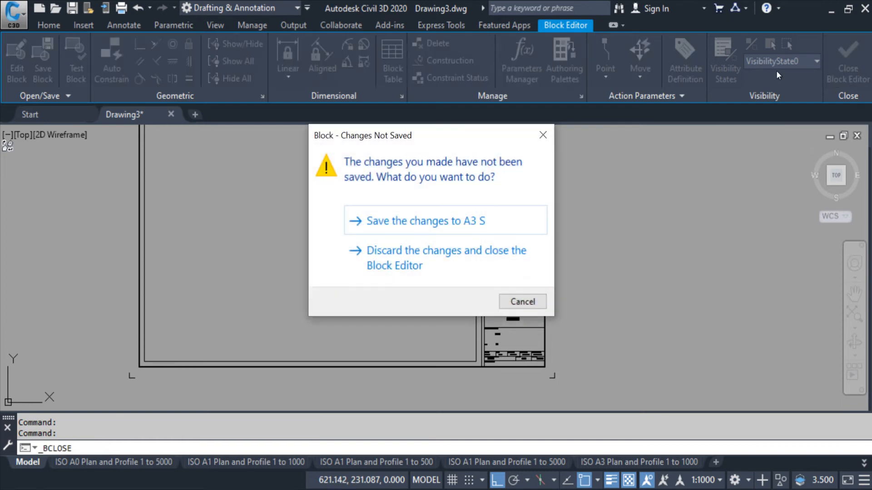
left_click(420, 223)
- Select the title block on the A3 layout and check which of its attributes have grips
scroll(468, 342, "down", 4)
scroll(547, 368, "up", 6)
left_click(547, 368)
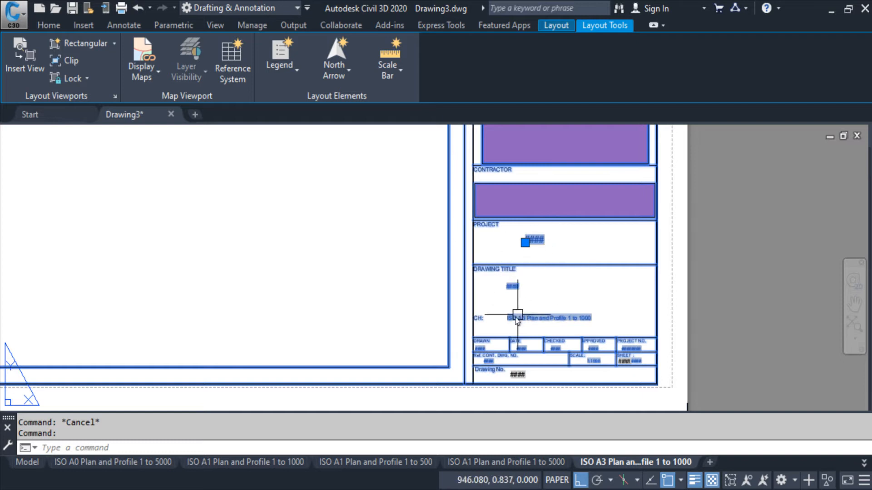
scroll(432, 293, "down", 2)
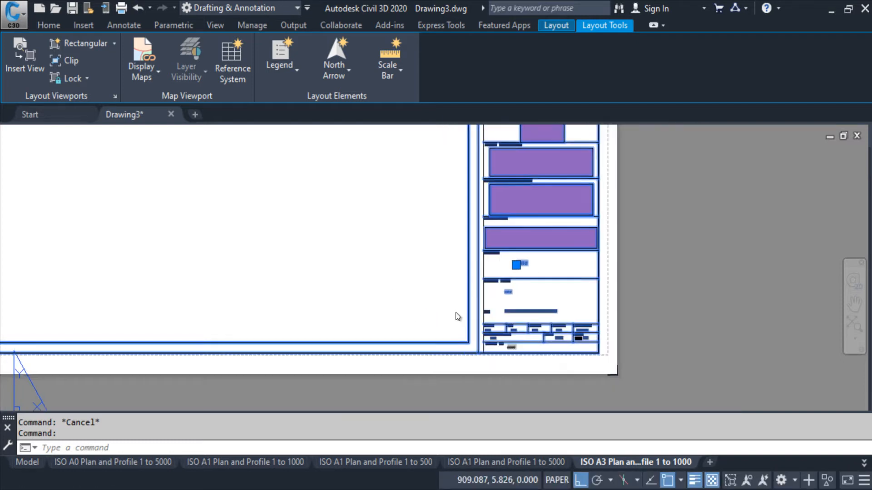
scroll(475, 221, "down", 4)
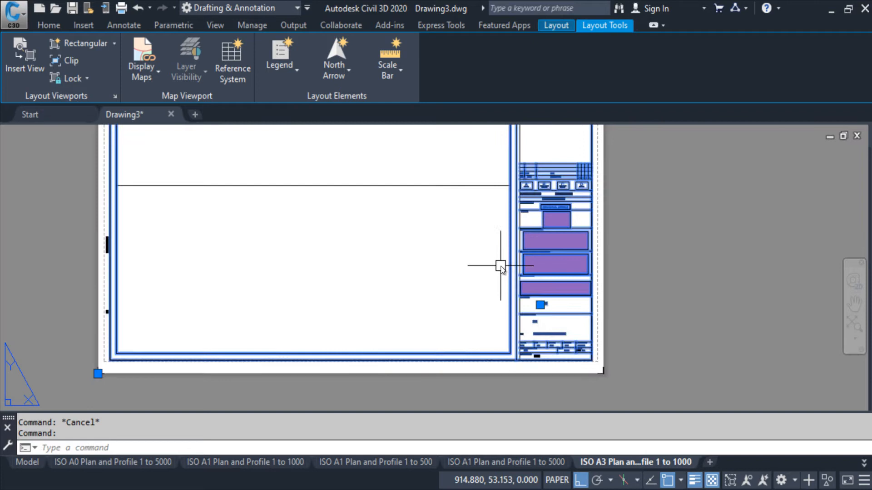
- Synchronize the attributes of block A3 S with ATTSYNC by selecting the title block on the layout
scroll(514, 276, "up", 4)
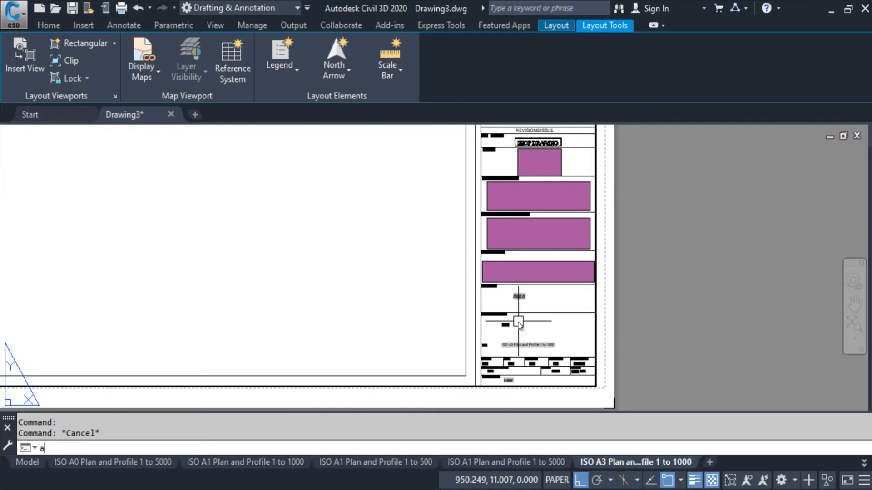
type("tt")
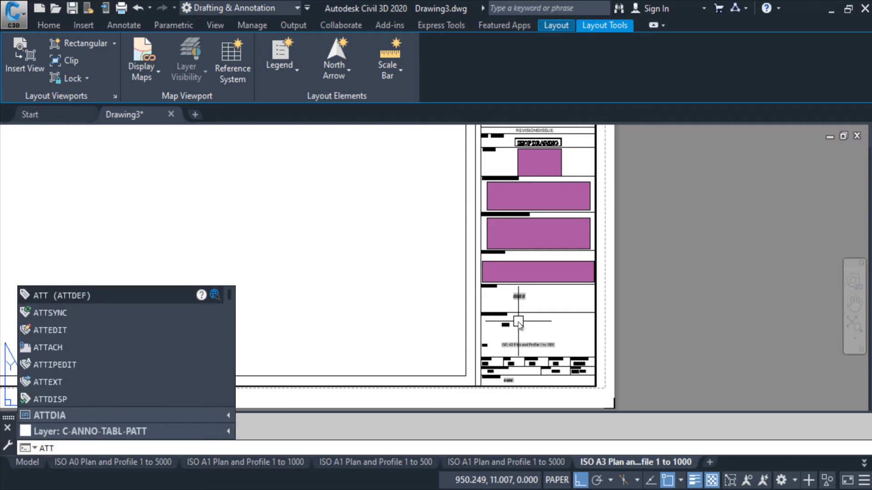
key("Down")
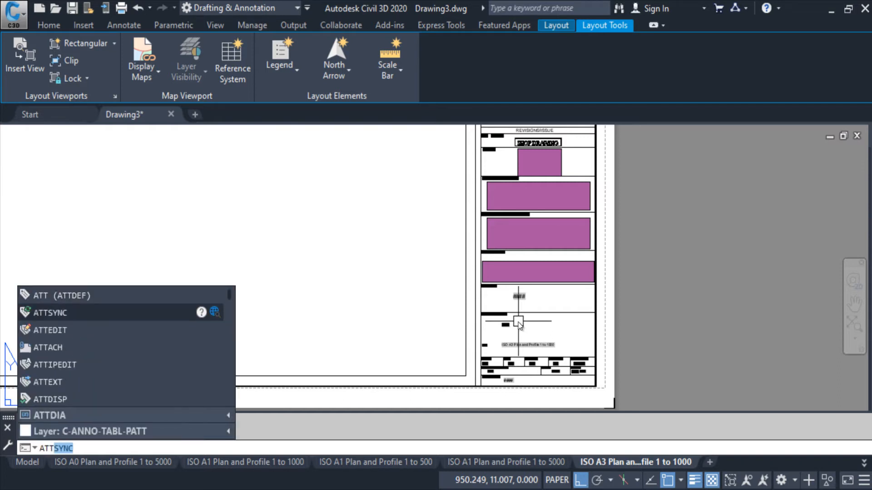
left_click(64, 312)
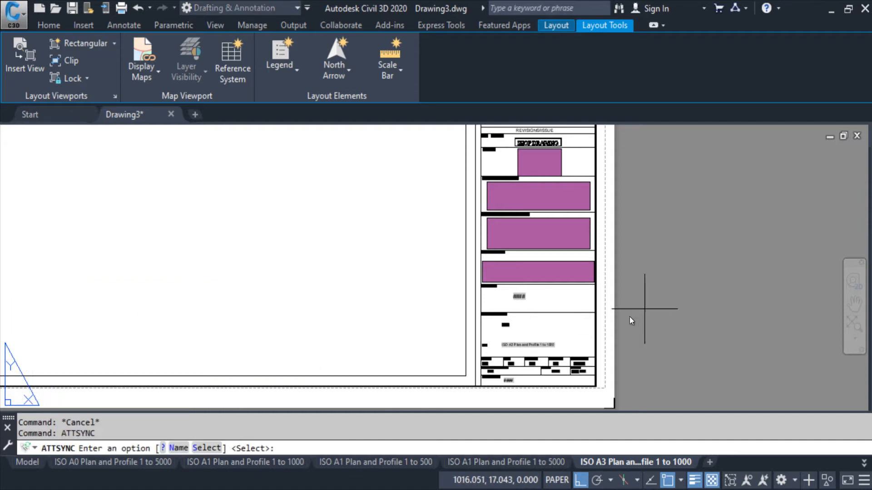
left_click(208, 448)
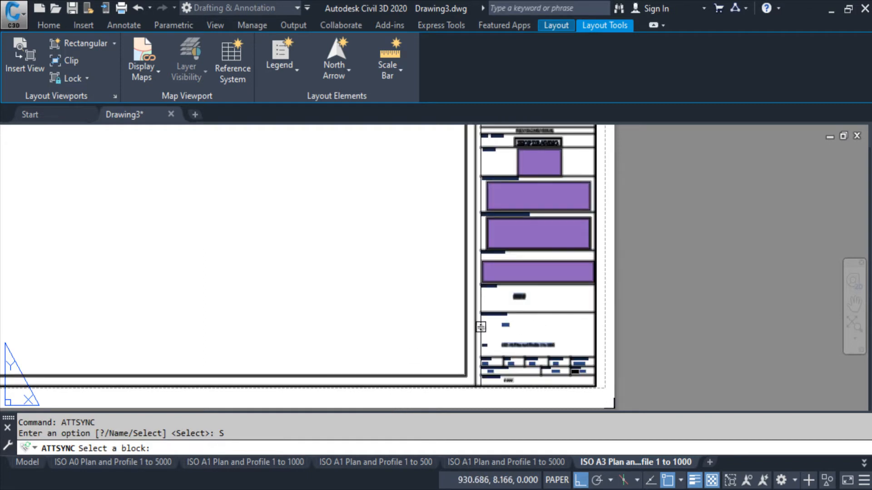
left_click(481, 327)
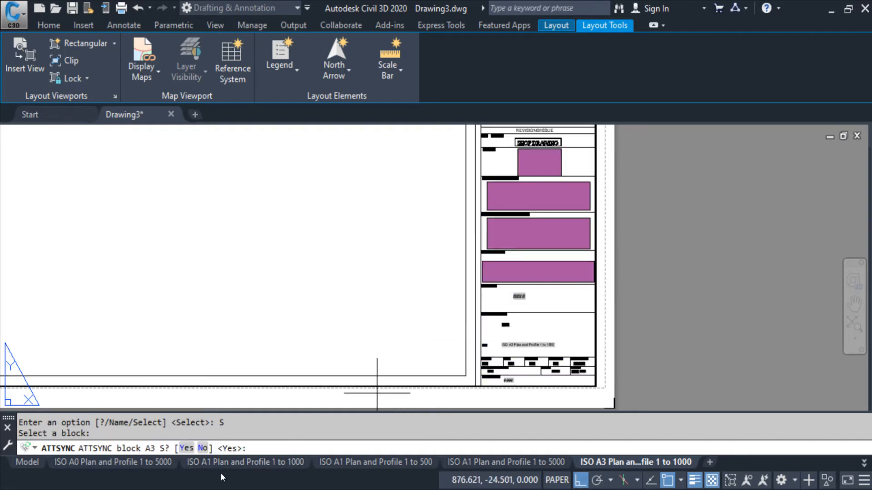
left_click(184, 448)
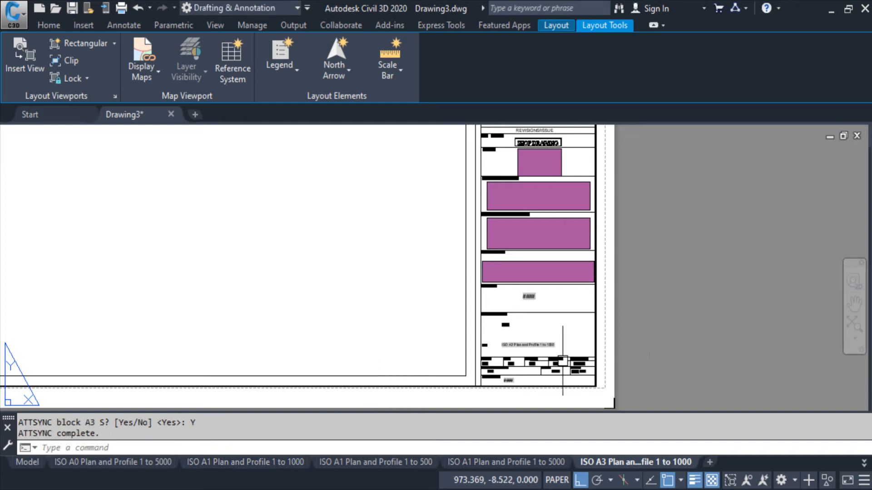
key("Escape")
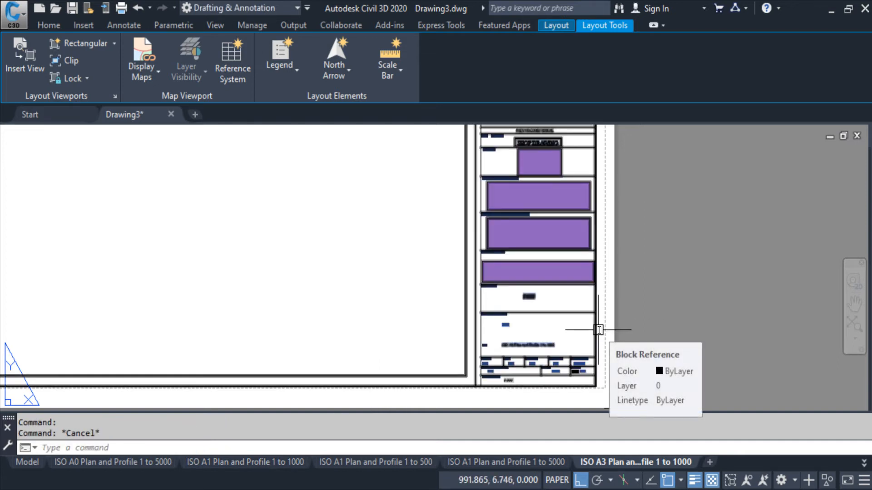
- Move the title attribute under DRAWING TITLE slightly to the right by its grip and deselect the title block
left_click(599, 330)
scroll(541, 328, "up", 4)
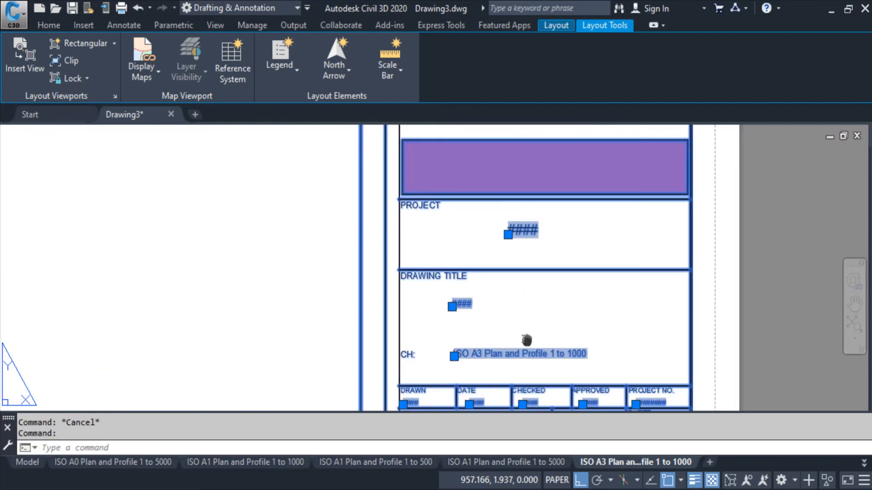
left_click(412, 255)
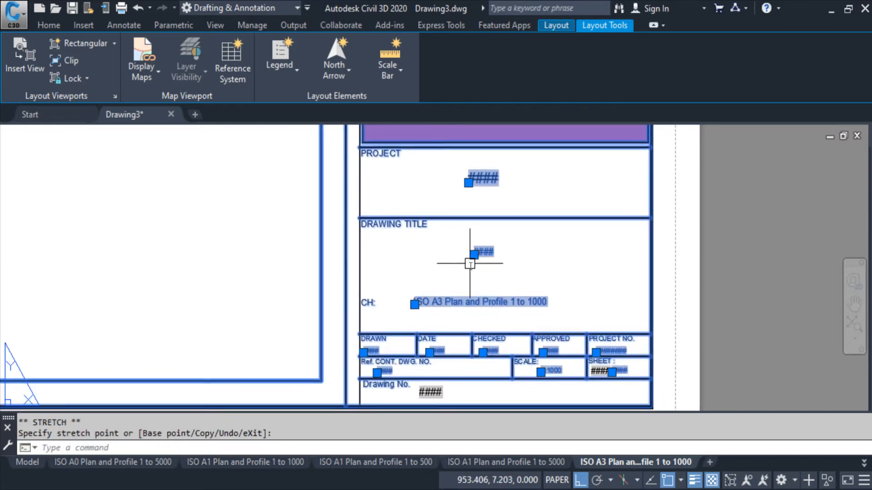
left_click(419, 255)
key("Escape")
scroll(447, 266, "down", 5)
scroll(516, 301, "up", 1)
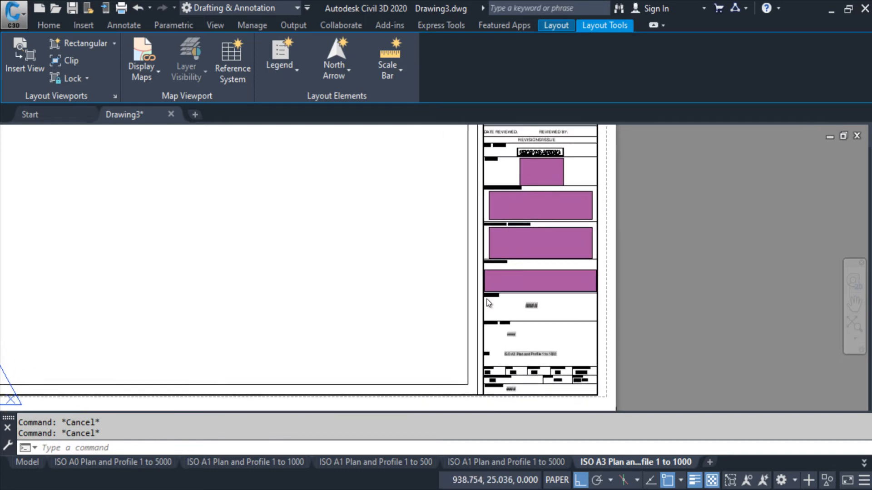
- Save the drawing as an AutoCAD Drawing Template named A3 size - Copy in the Plan Production folder, replacing the existing file
left_click(13, 12)
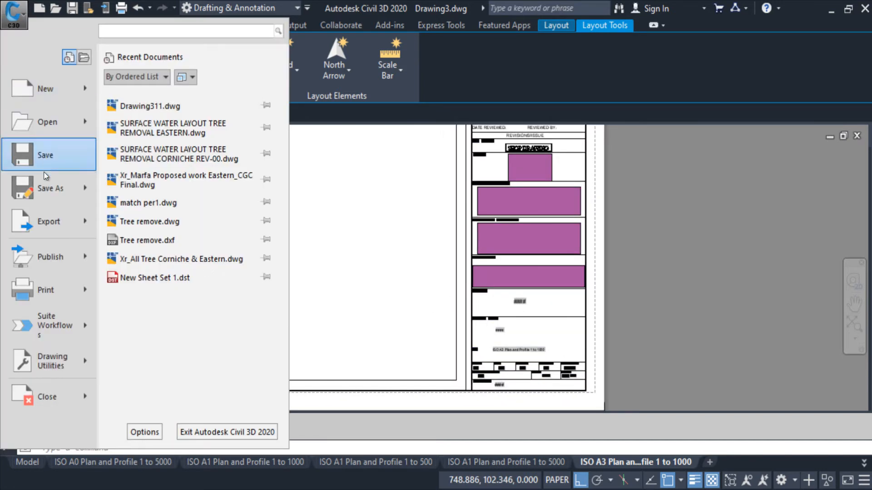
left_click(54, 193)
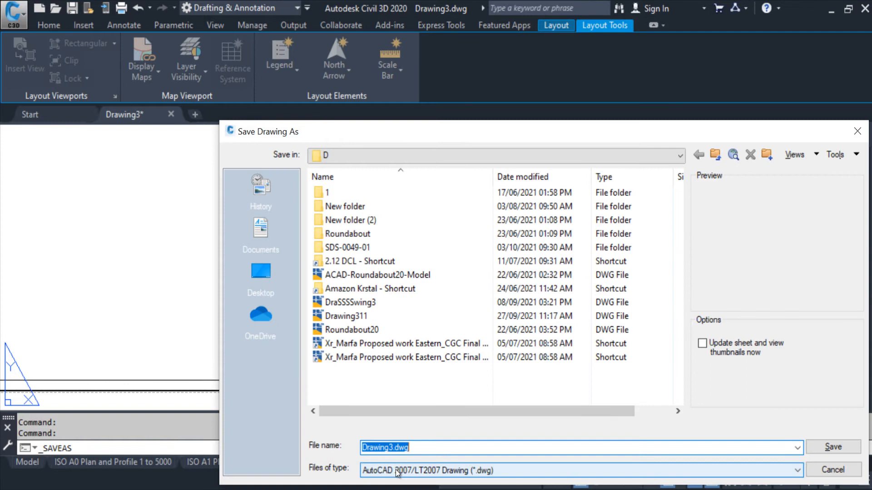
left_click(396, 469)
left_click(404, 392)
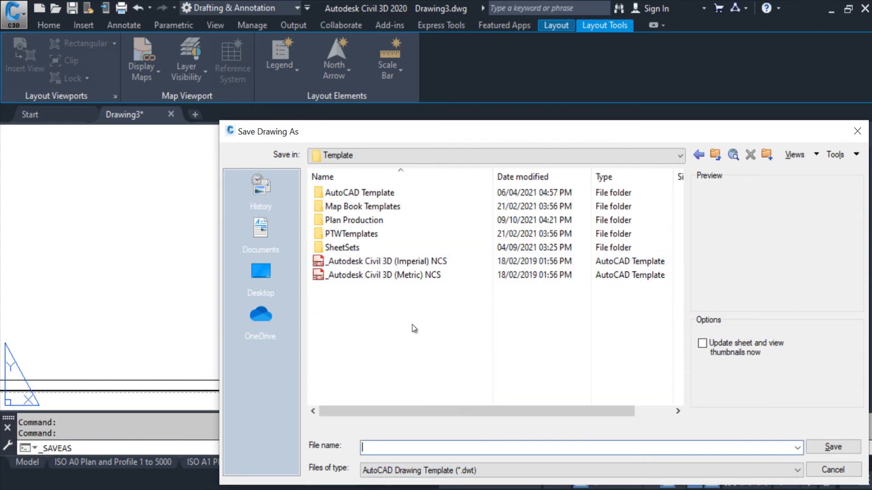
double_click(368, 222)
left_click(363, 192)
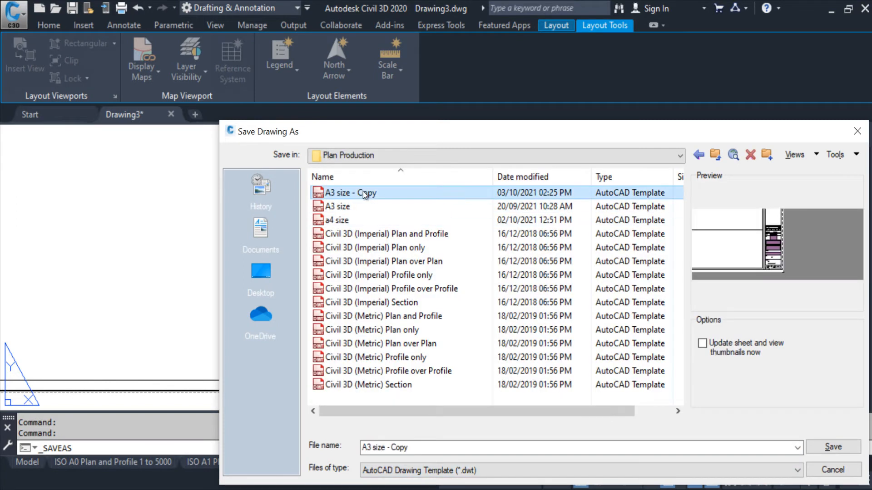
left_click(833, 447)
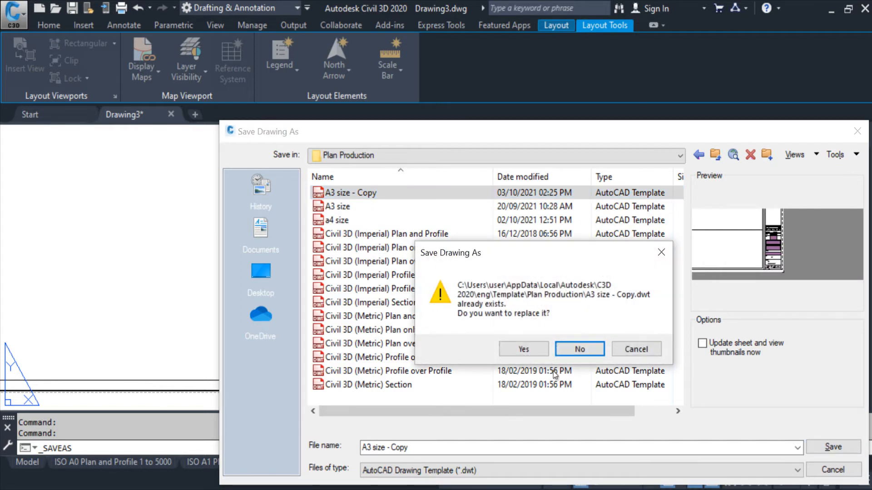
left_click(522, 348)
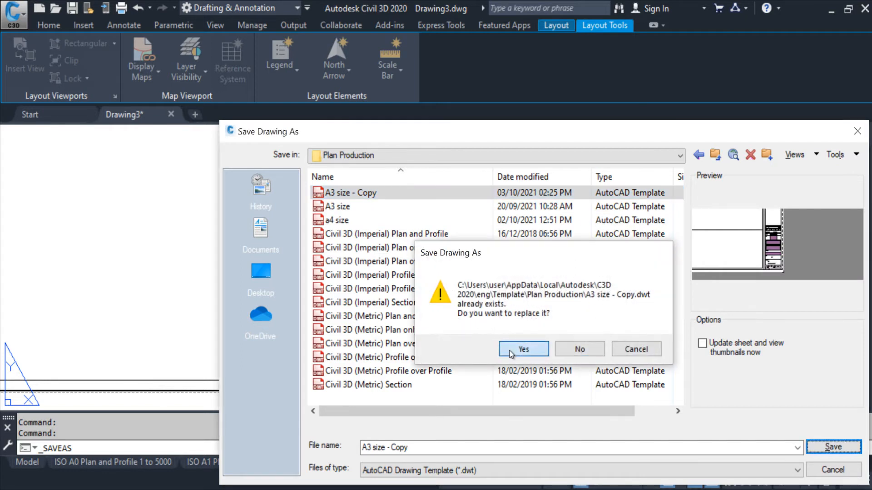
left_click(263, 153)
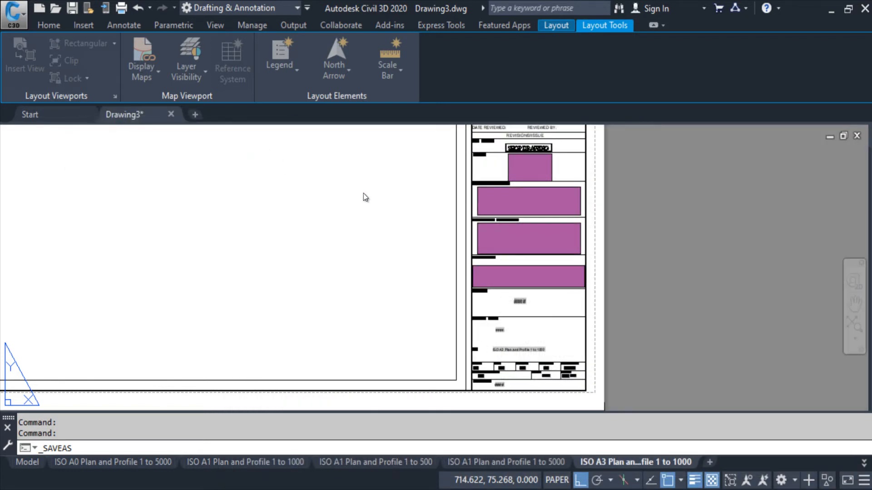
middle_click_drag(296, 233, 283, 223)
middle_click_drag(239, 201, 261, 268)
scroll(258, 245, "down", 4)
key("Escape")
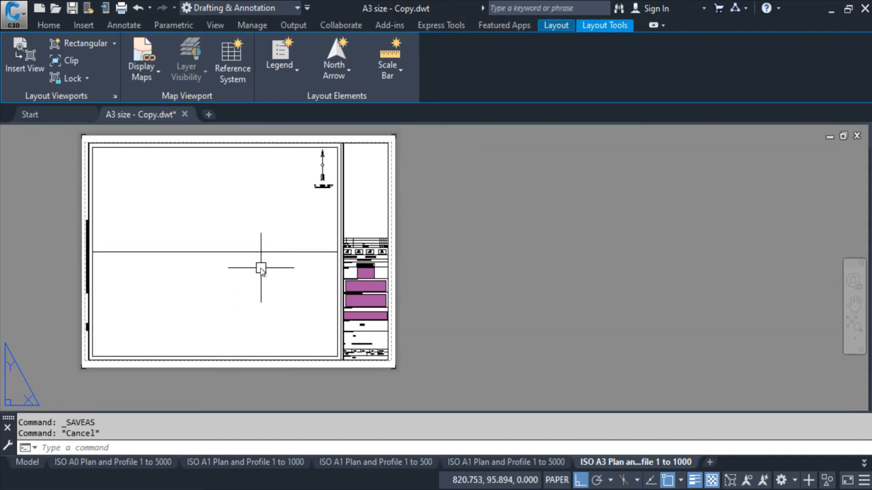
middle_click_drag(283, 284, 241, 278)
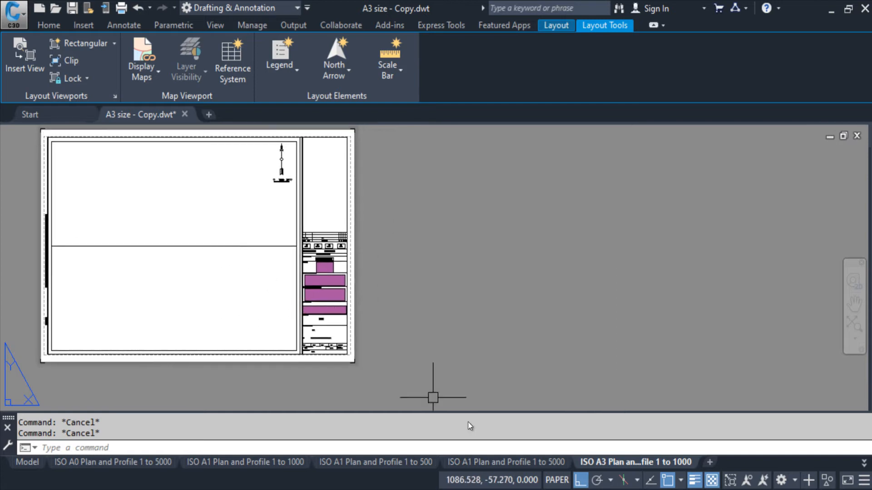
middle_click_drag(232, 223, 284, 220)
left_click(286, 220)
key("Escape")
key("Escape")
middle_click_drag(296, 289, 300, 313)
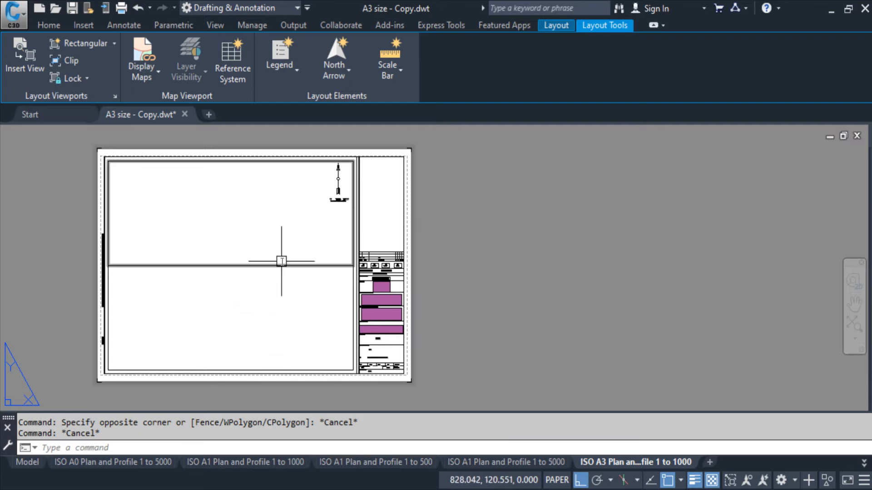
key("Escape")
middle_click_drag(469, 350, 340, 339)
middle_click_drag(354, 257, 489, 281)
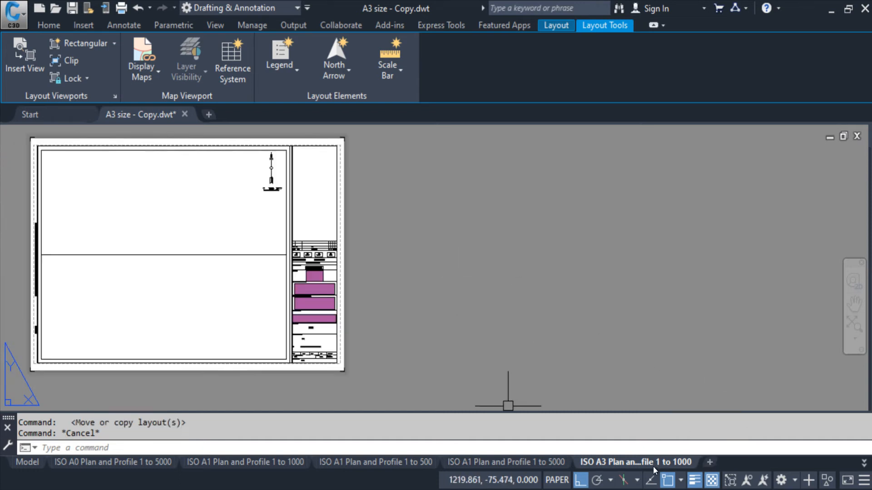
- Create a copy of the ISO A3 Plan and Profile 1 to 1000 layout, placed before ISO A0 Plan and Profile 1 to 1000
right_click(639, 462)
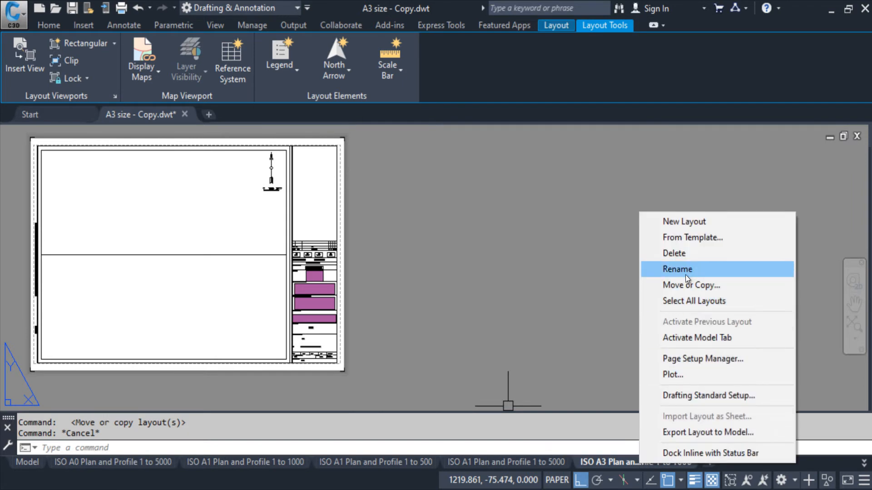
left_click(686, 285)
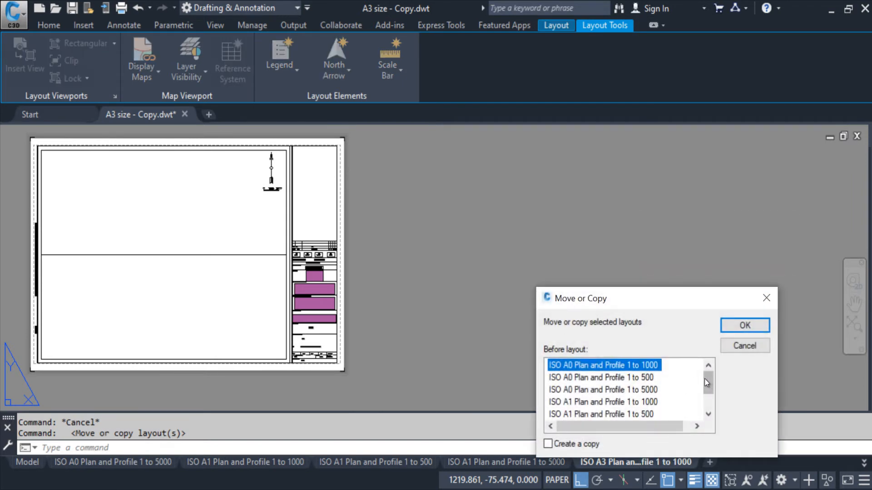
left_click_drag(705, 379, 710, 413)
left_click(726, 326)
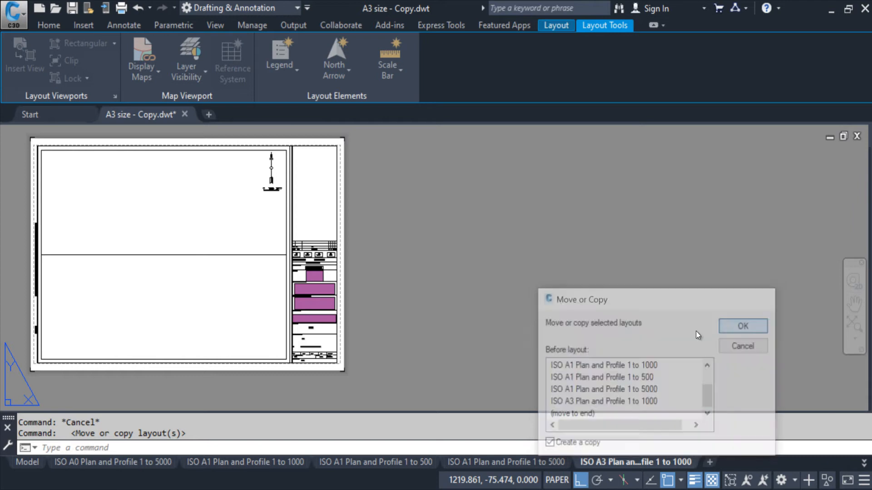
- Activate the copied A3 layout and rename it to 1
left_click(864, 463)
left_click(837, 323)
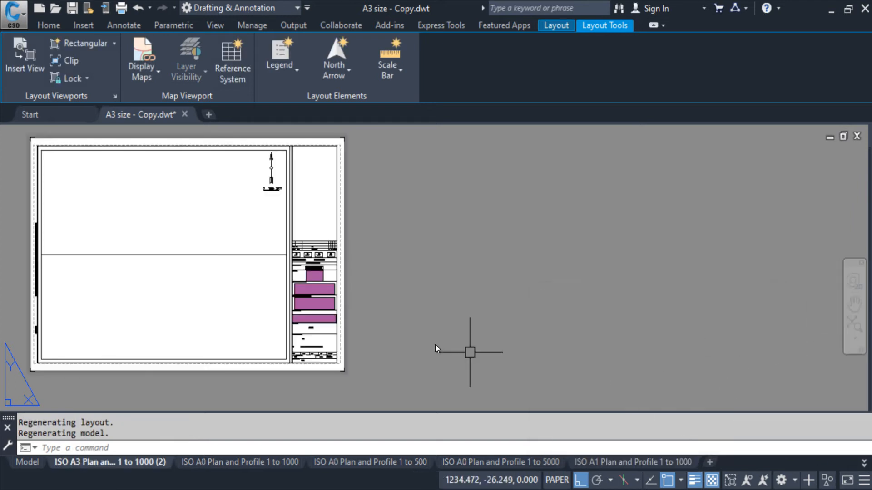
right_click(128, 464)
left_click(189, 274)
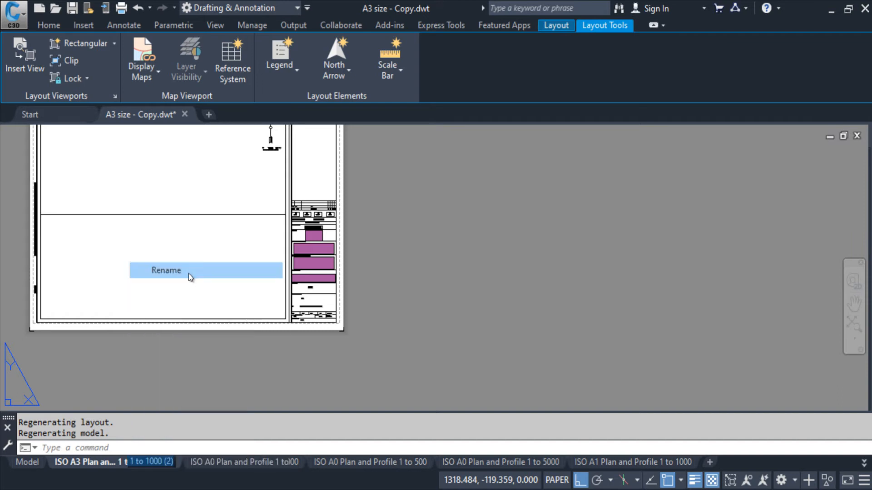
type("1")
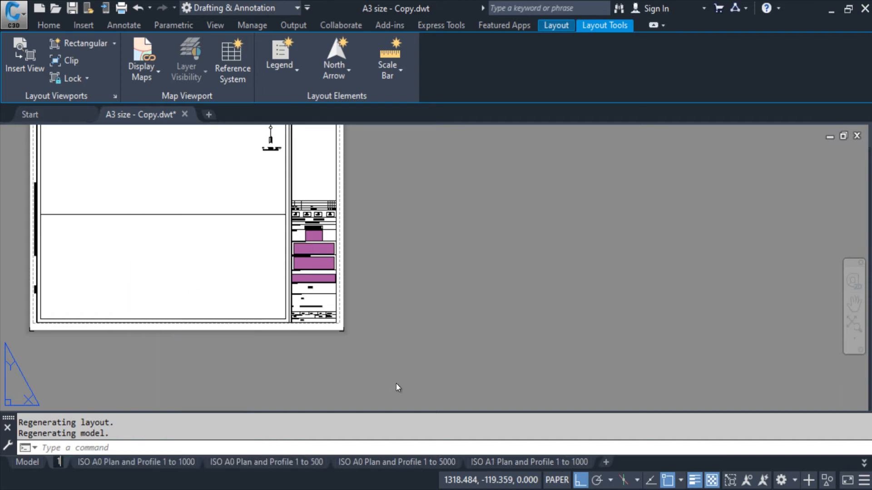
key("Return")
key("Escape")
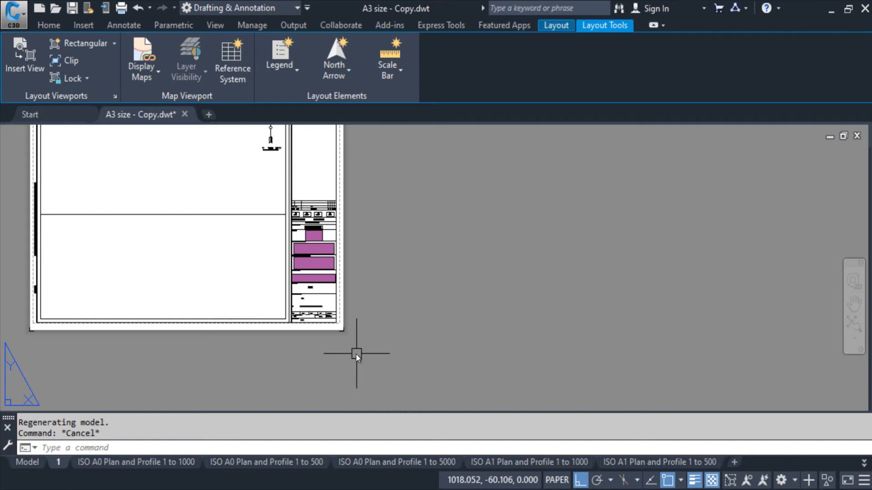
- Erase the stacked plan and profile viewports inside the sheet frame on layout 1
middle_click_drag(268, 322, 368, 353)
middle_click_drag(322, 269, 340, 308)
key("Escape")
left_click(332, 284)
key("Delete")
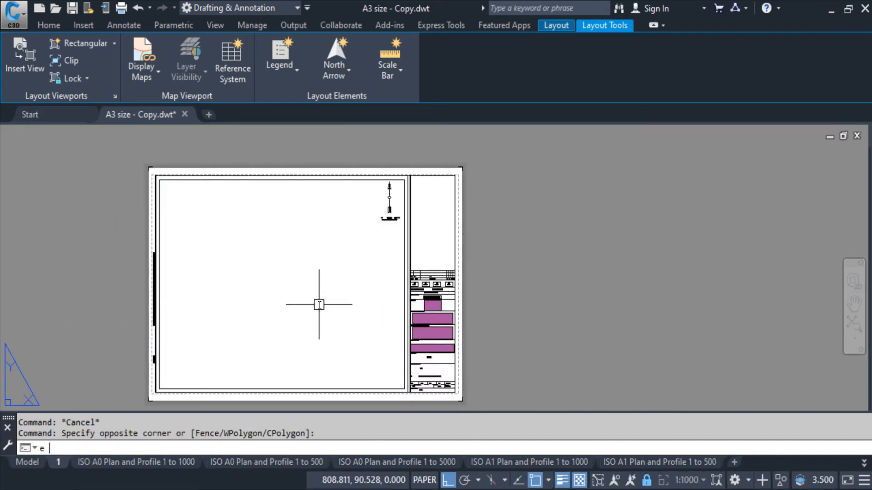
- Add the multiline text PLAN with a text height of 20 in the empty paper space beside the sheet
middle_click_drag(372, 360, 336, 351)
type("mt")
key("Return")
left_click(516, 213)
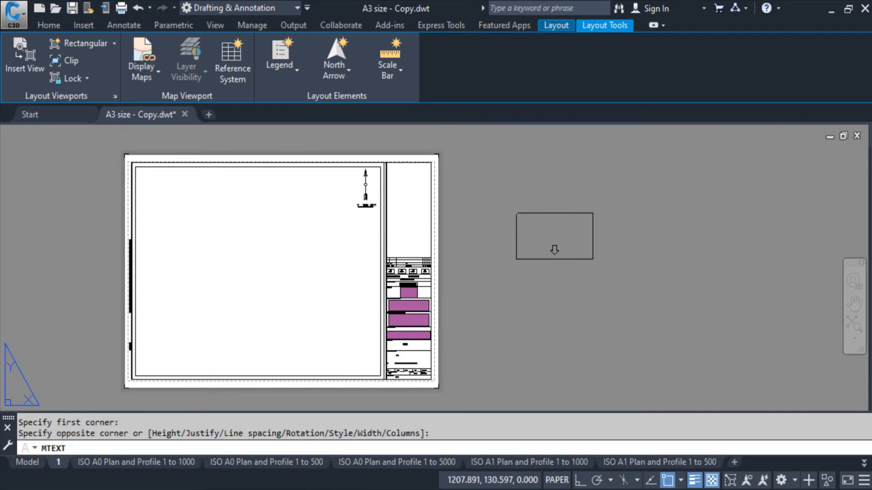
left_click(593, 259)
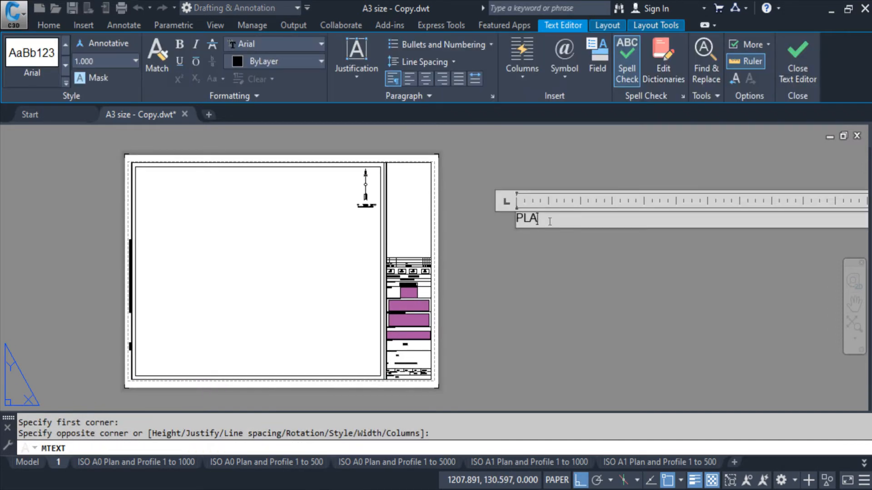
key("Escape")
key("Escape")
- Copy the PLAN text twice straight down to make a column of three labels
type("cp")
key("Return")
left_click(445, 223)
key("Return")
left_click(541, 247)
left_click(540, 285)
left_click(546, 328)
key("Escape")
- Change the middle PLAN copy to PROFILE and the lowest copy to XSECTON
double_click(432, 270)
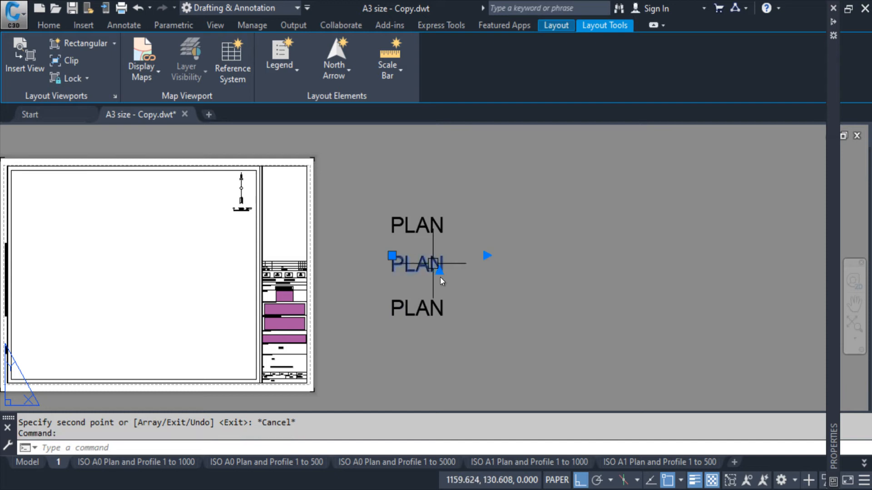
key("BackSpace")
key("BackSpace")
type("PROFILE")
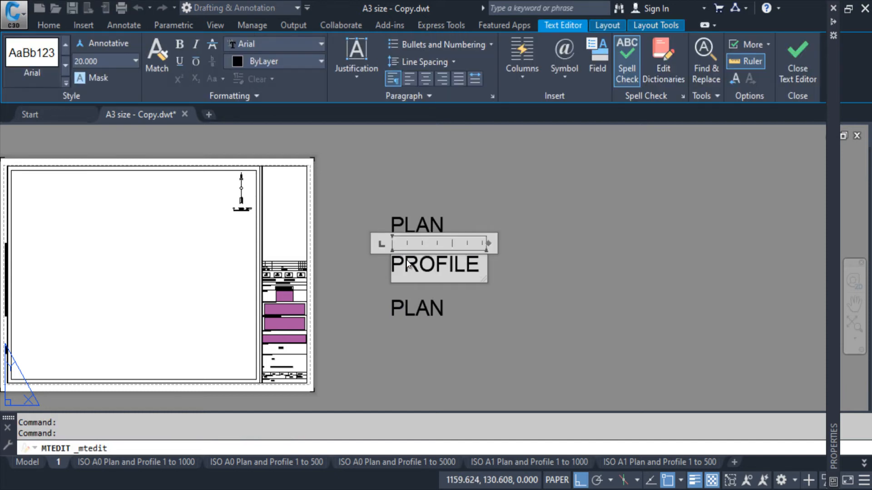
left_click(428, 295)
double_click(421, 305)
type("XSEC")
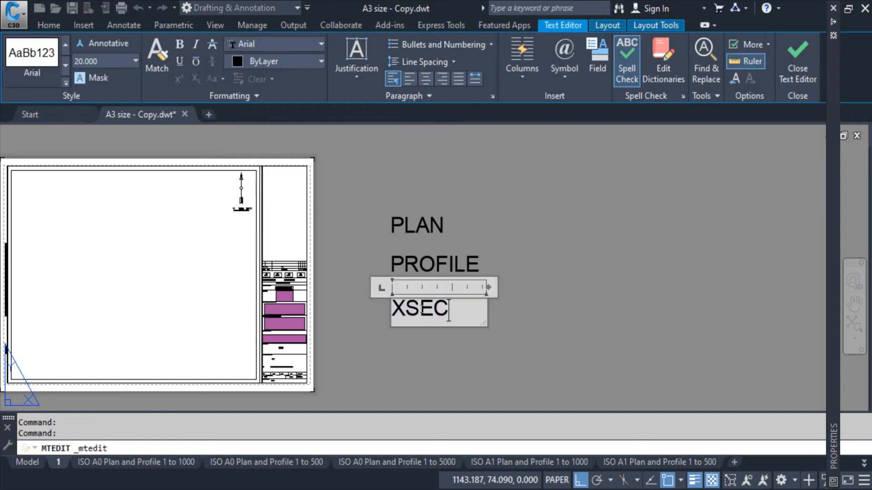
left_click(531, 297)
middle_click_drag(522, 297, 308, 296)
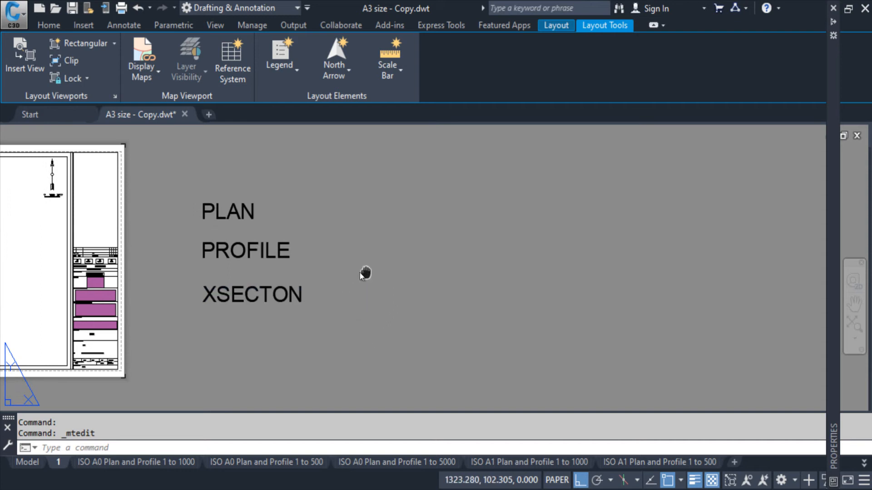
middle_click_drag(360, 272, 313, 271)
key("Escape")
middle_click_drag(25, 281, 412, 284)
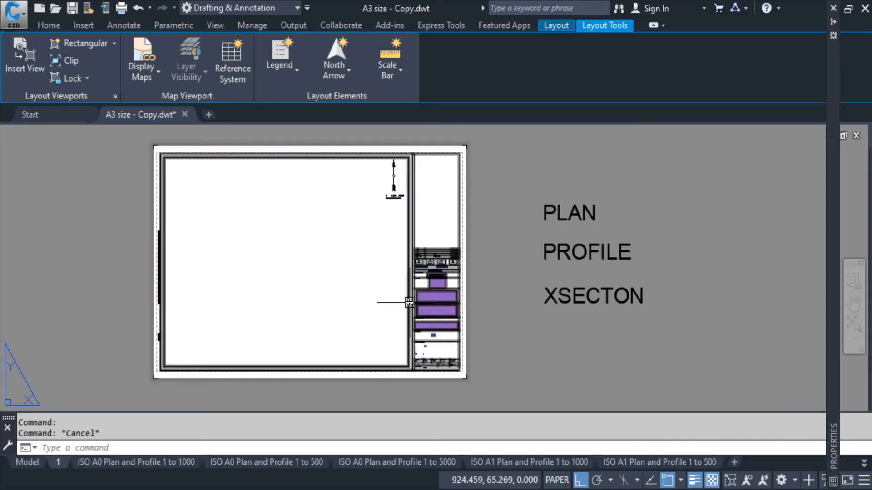
left_click(409, 302)
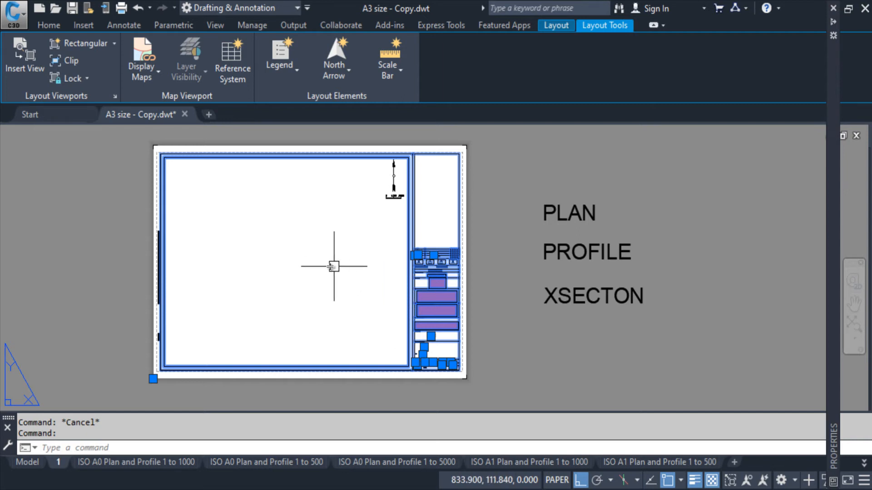
key("Escape")
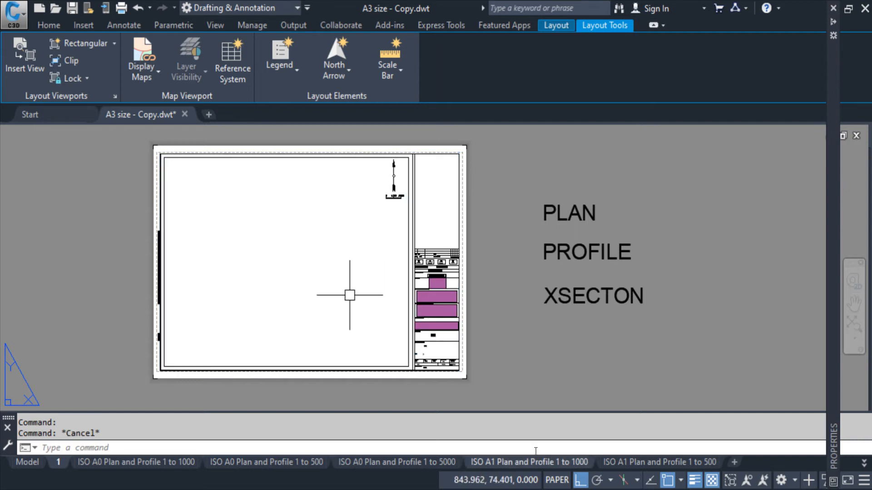
- Copy the two viewports from the ISO A1 Plan and Profile 1 to 500 layout and paste them into layout 1
left_click(658, 462)
left_click(253, 233)
left_click(215, 312)
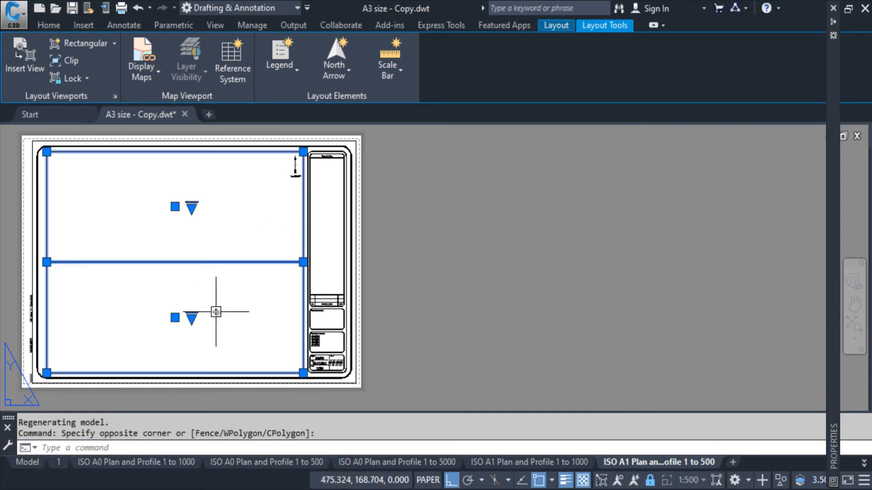
key("ctrl+c")
key("Escape")
key("Escape")
left_click(59, 462)
left_click(561, 335)
key("Escape")
key("ctrl+v")
scroll(495, 350, "down", 4)
key("Escape")
- Erase the two viewports pasted beside the labels on layout 1
left_click(626, 251)
left_click(598, 325)
type("e")
key("Return")
key("Escape")
middle_click_drag(600, 325, 490, 338)
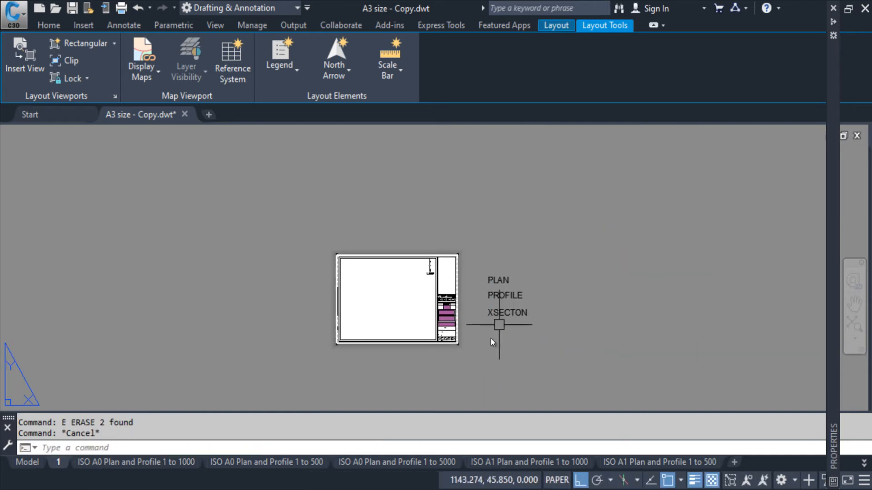
- Copy the PLAN label to a spot directly above the original
scroll(467, 358, "up", 3)
middle_click_drag(438, 299, 470, 316)
middle_click_drag(593, 269, 403, 301)
key("Escape")
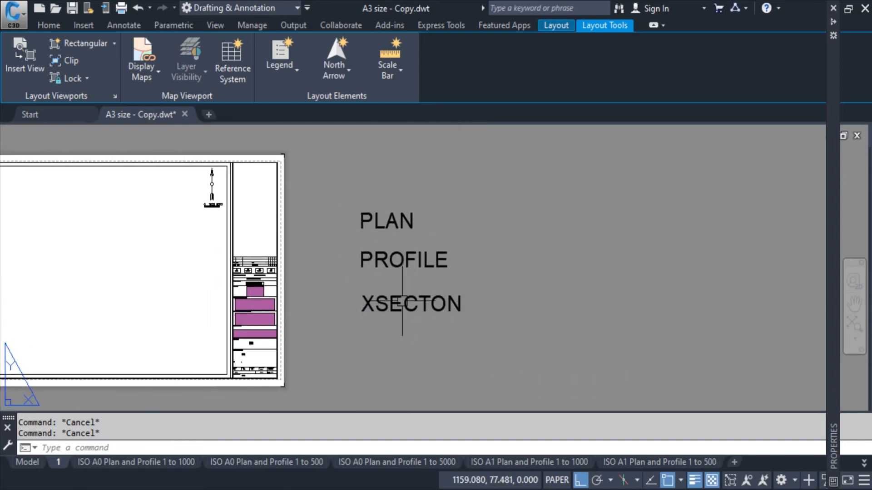
type("cp")
key("Return")
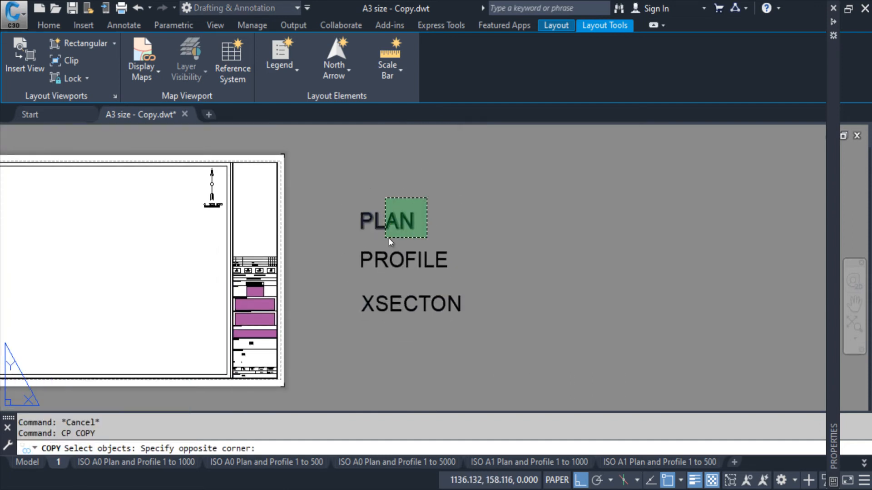
left_click(386, 238)
key("Return")
left_click(521, 230)
left_click(522, 205)
key("Escape")
- Copy the PROFILE label to a spot directly below the original
middle_click_drag(454, 271, 444, 259)
key("Return")
left_click(455, 225)
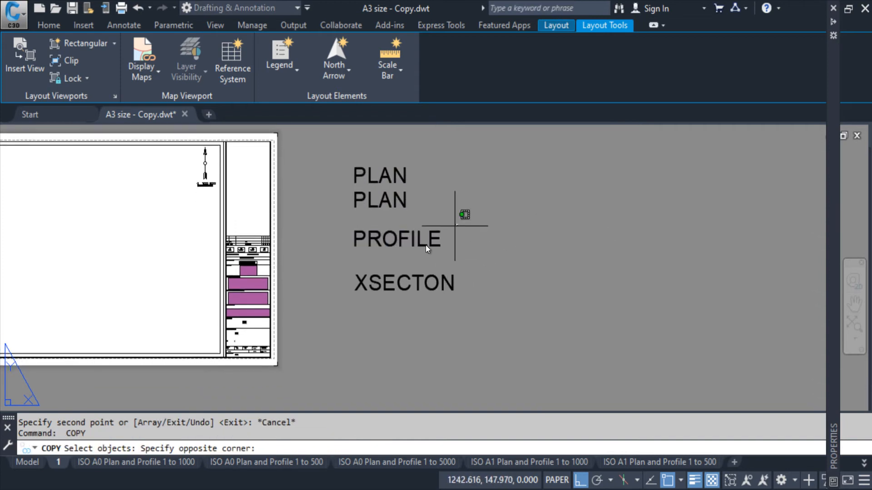
left_click(426, 244)
key("Return")
left_click(557, 227)
left_click(559, 249)
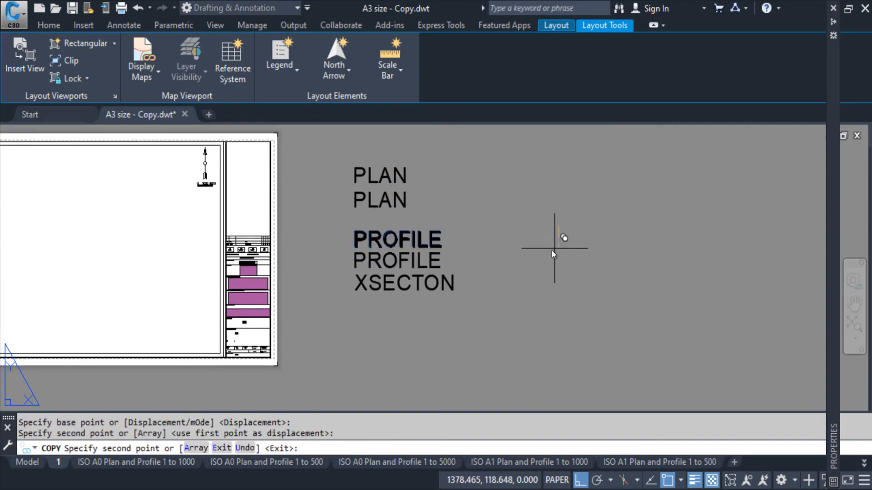
key("Escape")
- Move the XSECTON label straight down to leave room for another pair of labels below the two PROFILE labels
type("m")
mouse_move(446, 302)
middle_mouse_down()
mouse_move(442, 286)
mouse_move(436, 294)
middle_mouse_up()
key("Return")
left_click(469, 257)
left_click(442, 280)
key("Return")
left_click(613, 274)
left_click(614, 340)
key("Escape")
- Copy the topmost PLAN label down to the gap between the PROFILE pair and XSECTON
type("cp")
key("Return")
left_click(385, 184)
key("Return")
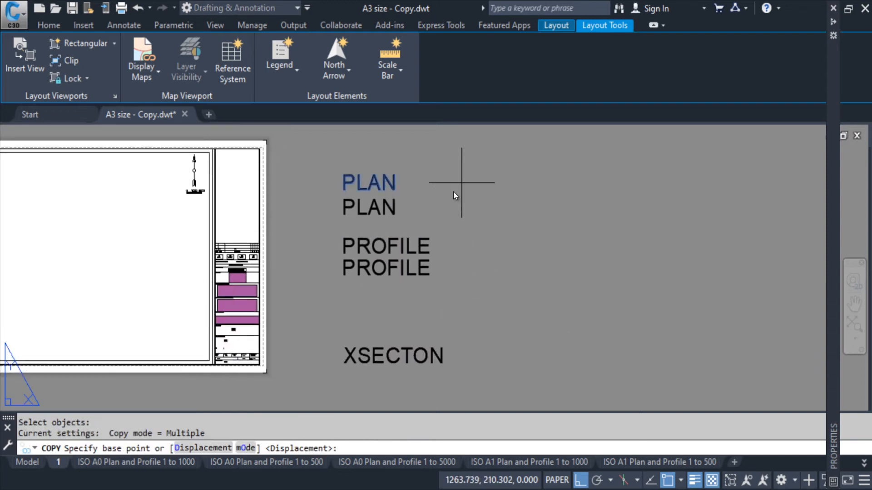
left_click(486, 189)
left_click(477, 305)
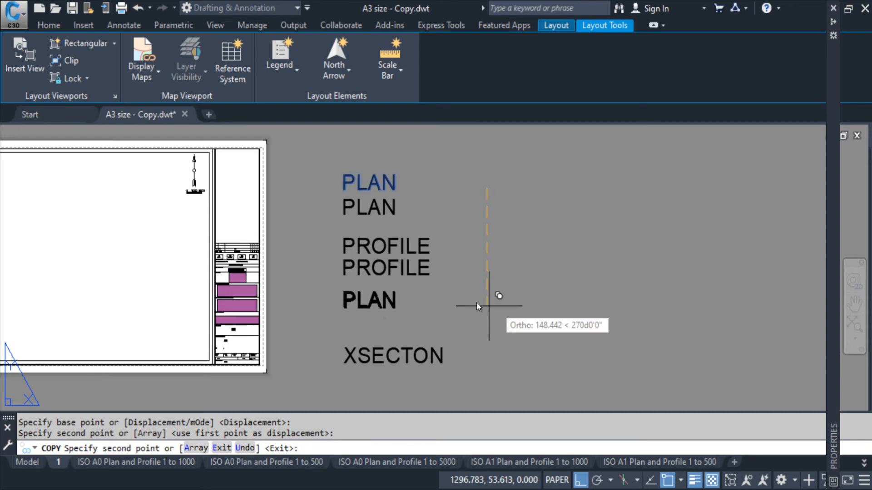
key("Return")
- Copy the lower PROFILE label down to just below the new PLAN label, above XSECTON
left_click(424, 270)
type("cp")
key("Return")
left_click(508, 243)
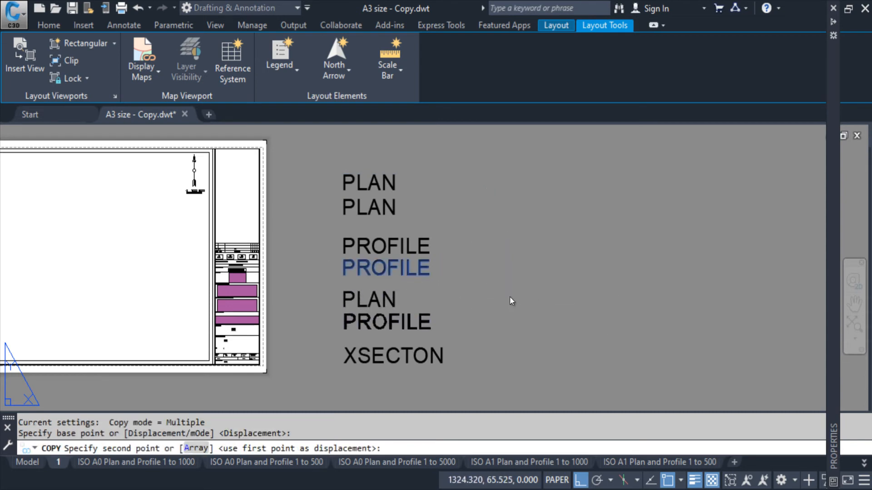
left_click(510, 296)
key("Escape")
- Move the whole column of PLAN, PROFILE and XSECTON labels straight up beside the sheet
scroll(501, 272, "down", 2)
scroll(469, 279, "up", 2)
key("Escape")
scroll(468, 254, "down", 2)
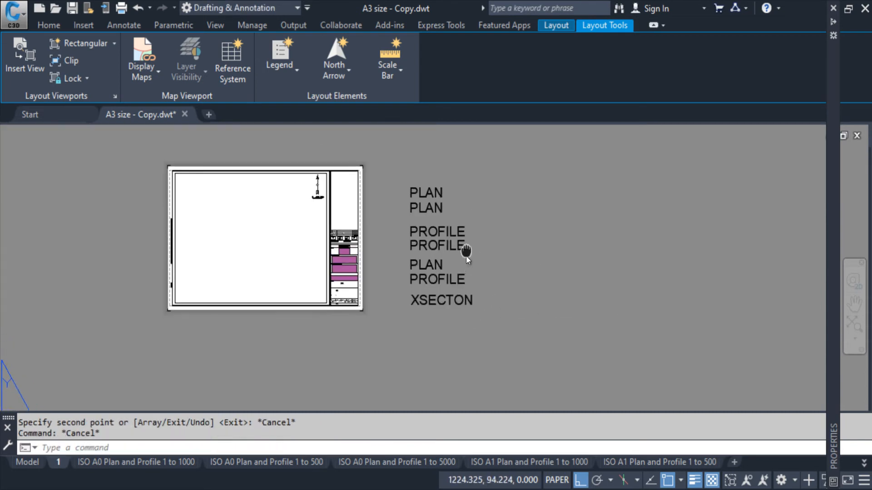
key("Escape")
type("m")
key("Return")
left_click(499, 153)
left_click(412, 321)
key("Return")
left_click(552, 321)
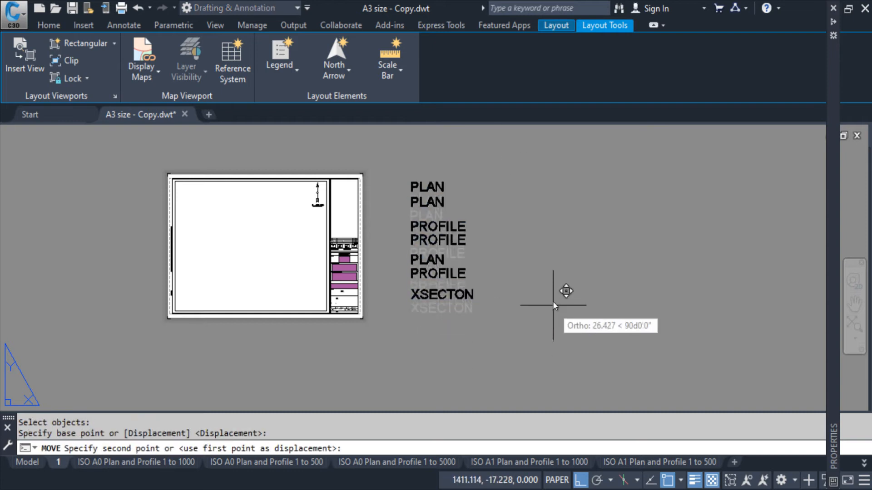
left_click(552, 299)
key("Escape")
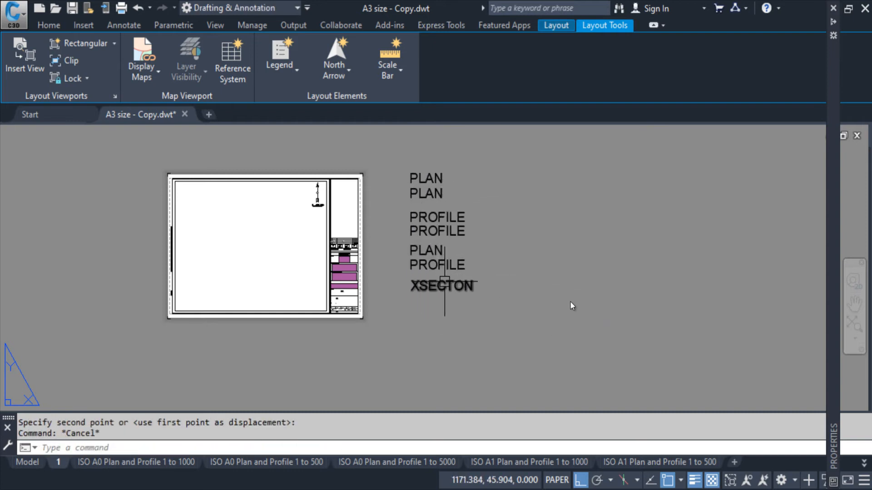
- Open the Properties palette for layout 1
middle_click_drag(552, 262, 465, 268)
middle_click_drag(400, 250, 404, 251)
scroll(457, 254, "up", 2)
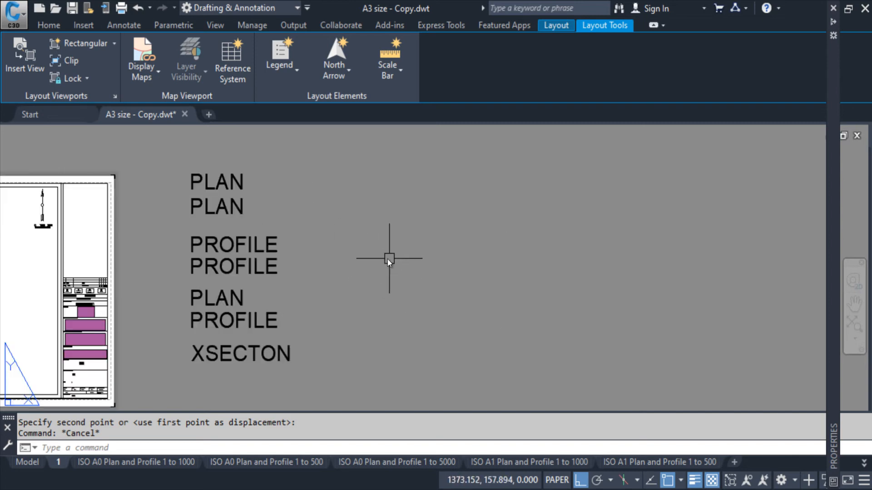
scroll(387, 259, "down", 2)
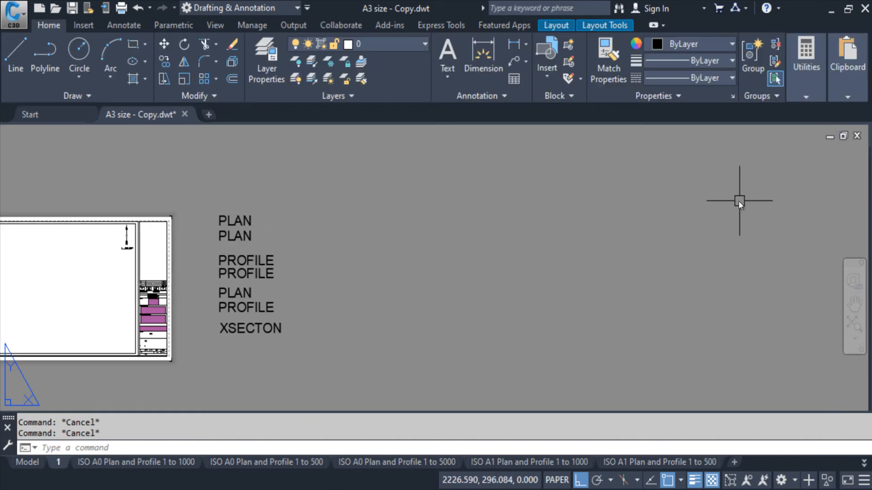
type("PR")
key("Return")
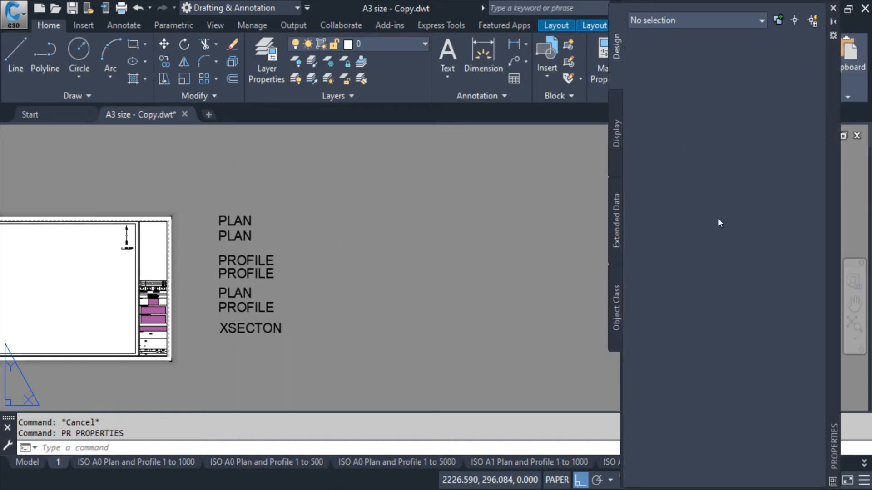
key("Escape")
- Create two rectangular viewports of matching width beside the labels, the second directly below the first
left_click(591, 25)
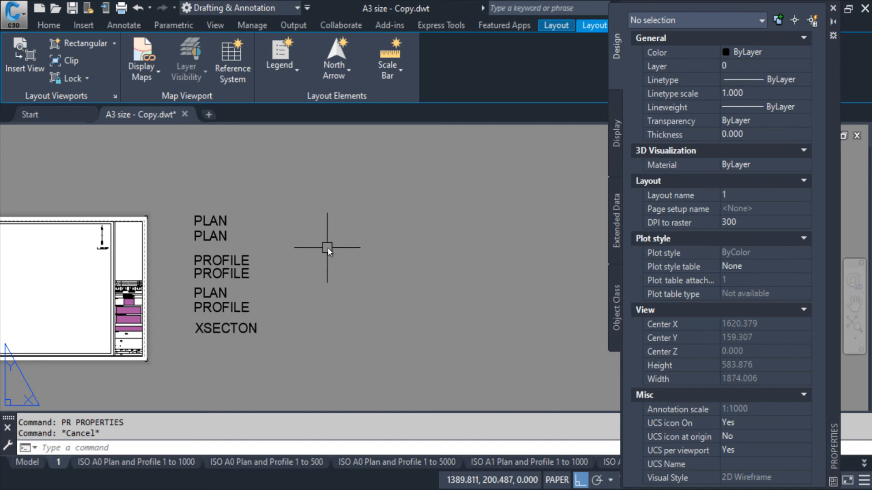
left_click(92, 40)
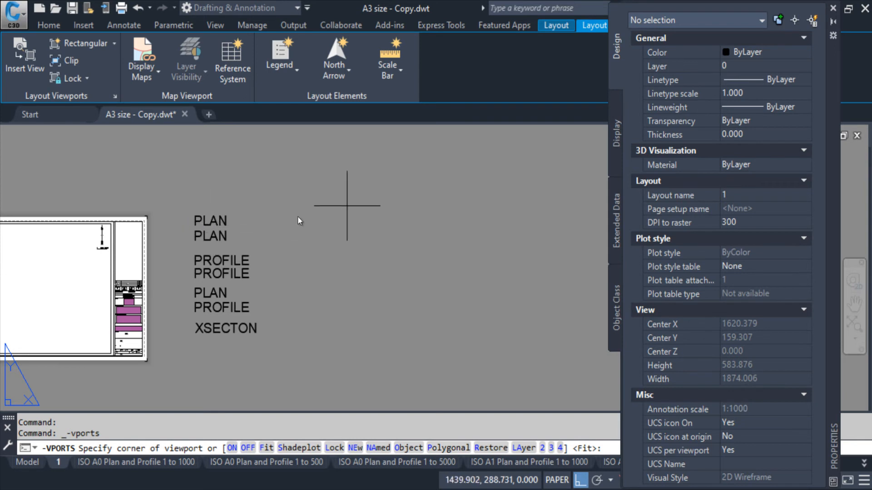
left_click(312, 224)
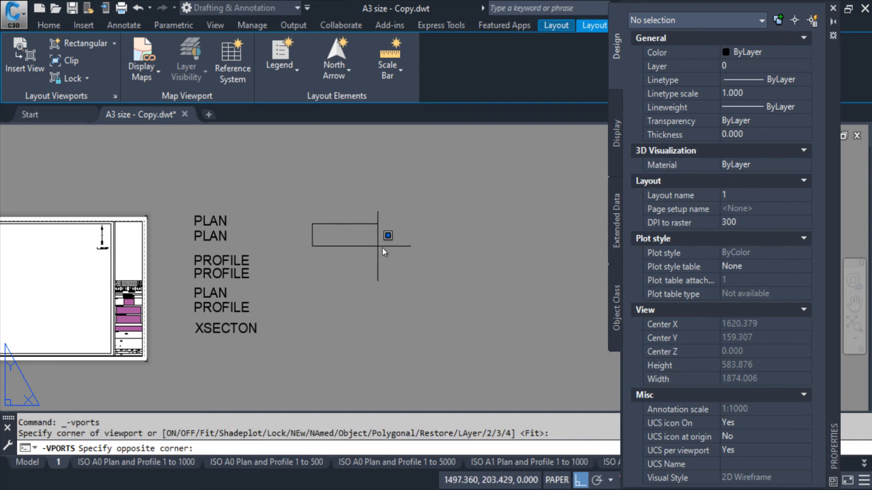
left_click(416, 266)
key("Return")
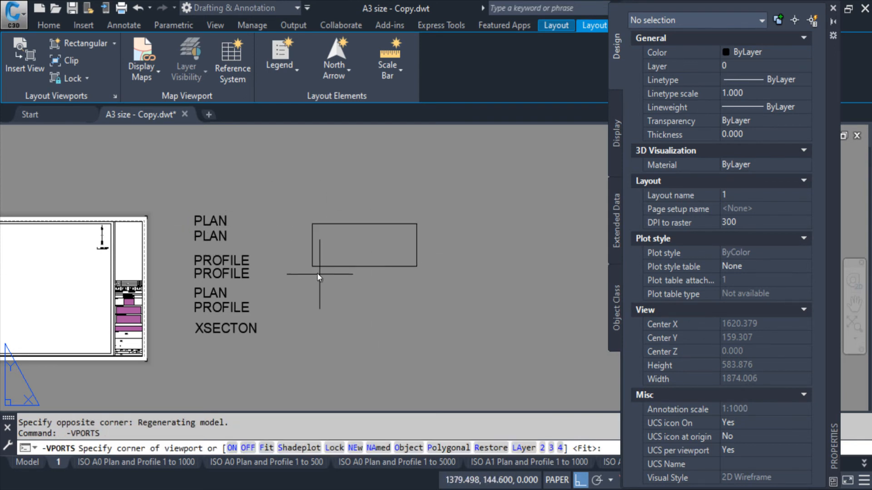
left_click(313, 267)
left_click(417, 303)
key("Escape")
key("Escape")
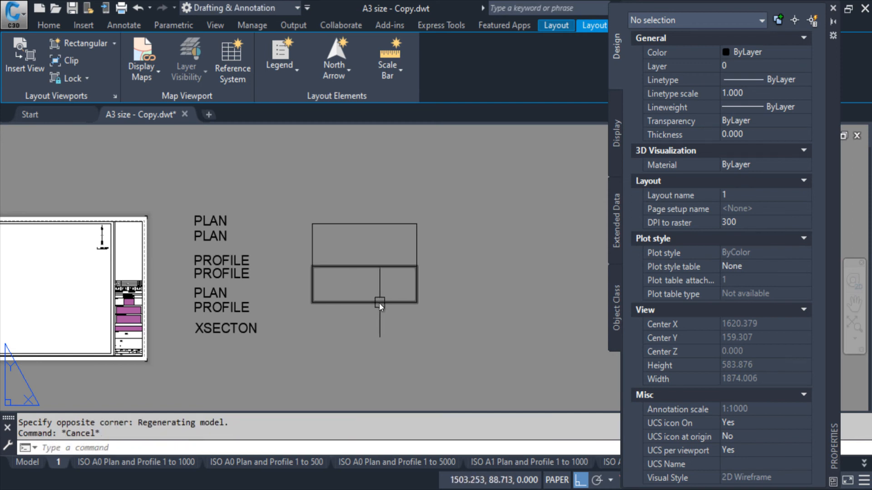
- Move the two stacked viewports straight up, keeping them together beside the label column
scroll(377, 297, "up", 2)
type("m")
key("Return")
left_click(390, 236)
left_click(354, 297)
key("Return")
left_click(485, 327)
middle_click_drag(482, 262, 475, 342)
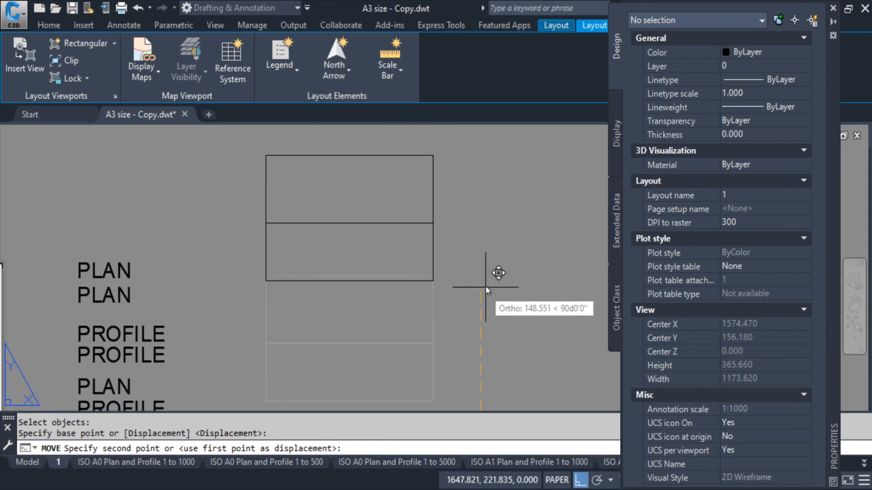
left_click(486, 283)
key("Escape")
- Move the top pair of PLAN labels straight up so they sit beside the two stacked viewports
type("m")
key("Return")
left_click(177, 221)
left_click(170, 290)
key("Return")
left_click(268, 294)
left_click(271, 227)
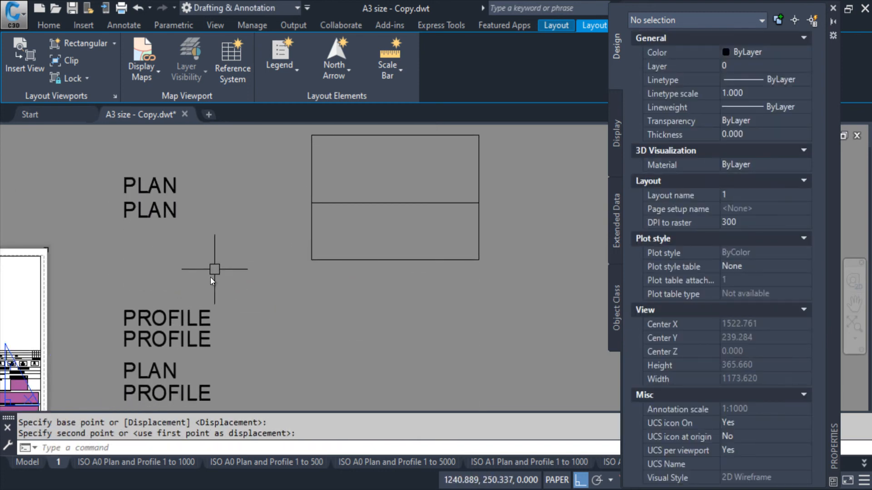
scroll(210, 245, "down", 2)
key("Escape")
- Draw two stacked rectangles of about equal width beside the paired PROFILE labels, below the PLAN viewports
middle_click_drag(210, 231, 219, 271)
key("Escape")
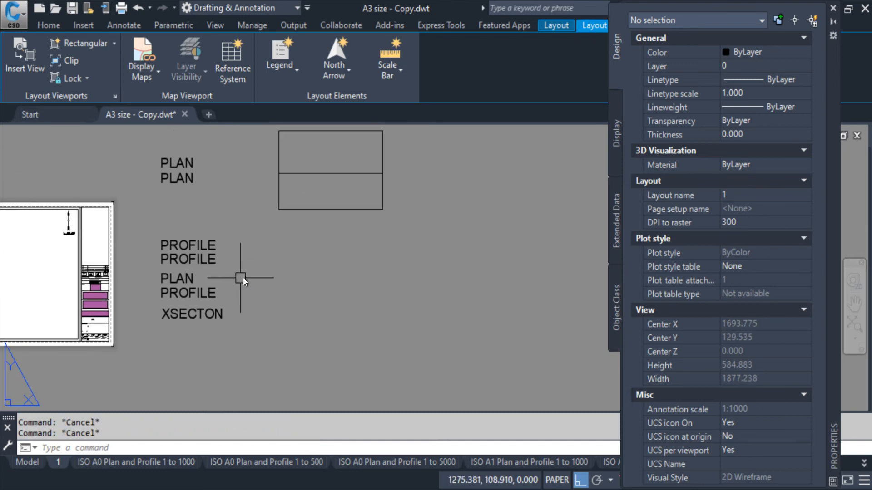
type("rec")
key("Return")
left_click(290, 239)
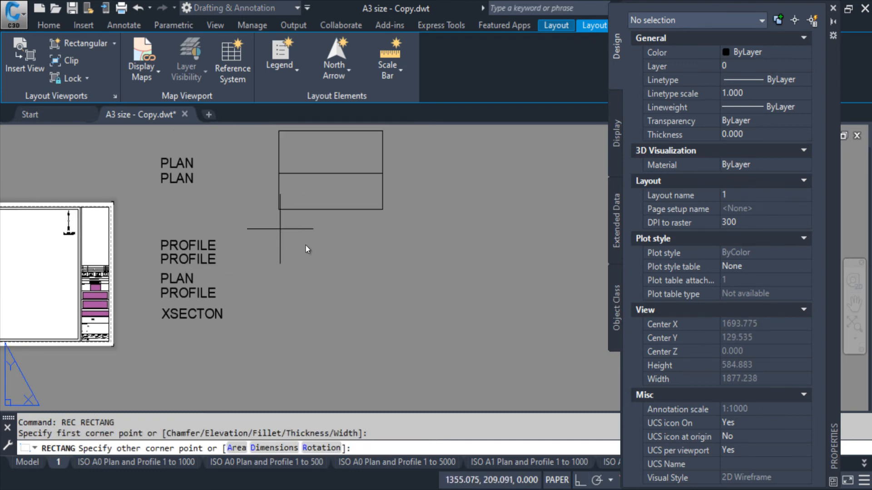
left_click(383, 265)
key("Return")
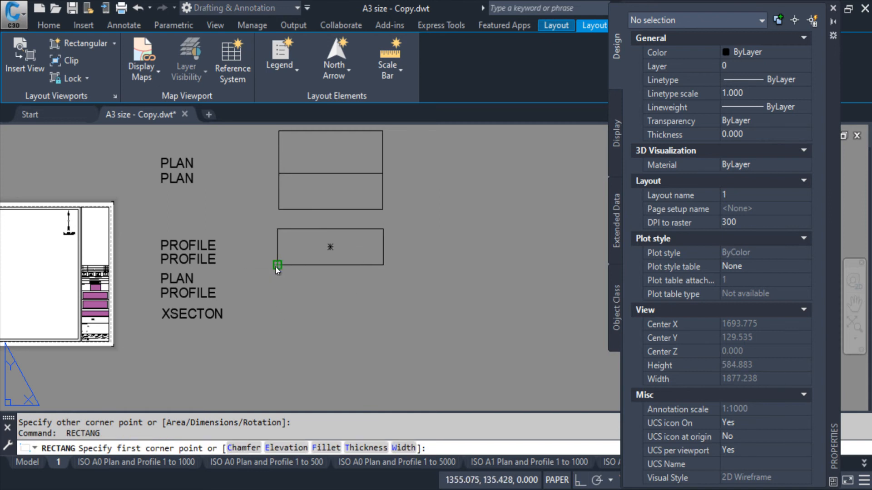
left_click(278, 266)
left_click(382, 299)
key("Escape")
- Move the lower PLAN, PROFILE and XSECTON labels straight down, away from the paired PROFILE labels
middle_click_drag(383, 299, 390, 280)
type("M")
key("Return")
left_click(230, 253)
left_click(182, 304)
key("Return")
left_click(331, 307)
left_click(328, 356)
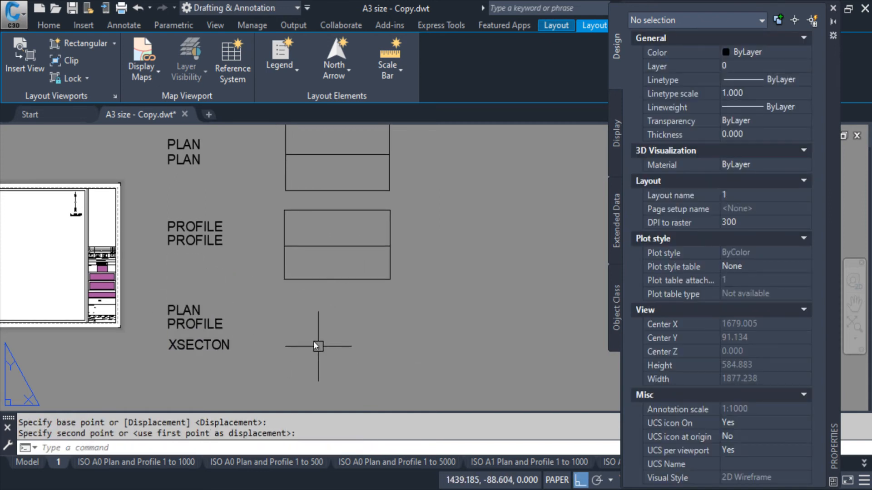
- Draw two stacked rectangles for the PLAN/PROFILE arrangement, below the profile-profile pair
type("rec")
key("Return")
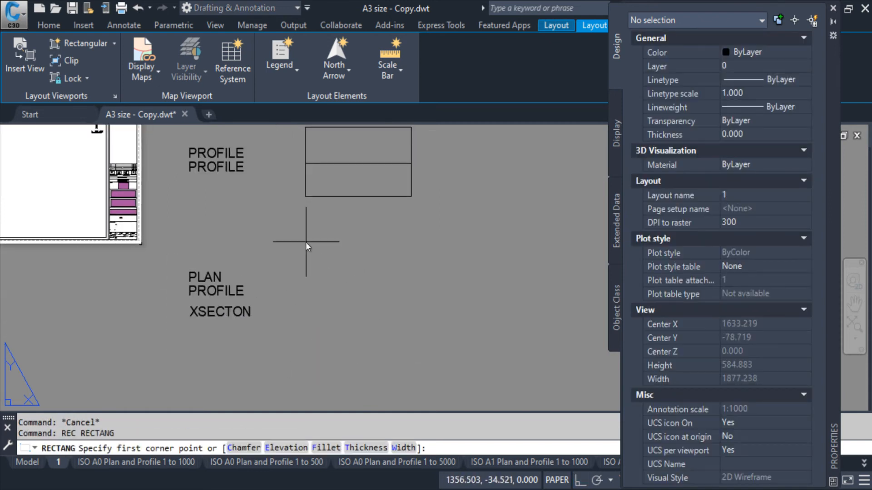
left_click(314, 228)
left_click(417, 270)
key("Return")
left_click(313, 271)
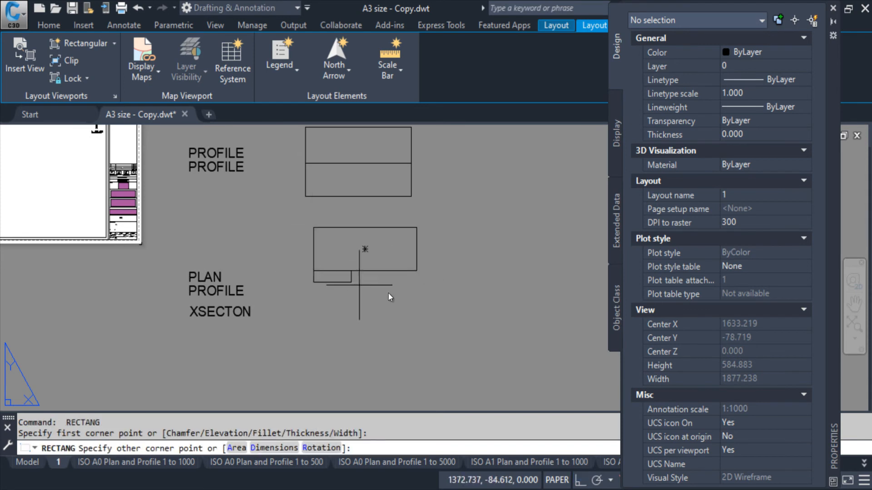
left_click(417, 315)
key("Escape")
- Move the XSECTON label straight down, clear of the PLAN/PROFILE labels
type("m")
key("Return")
left_click(253, 306)
key("Return")
left_click(325, 334)
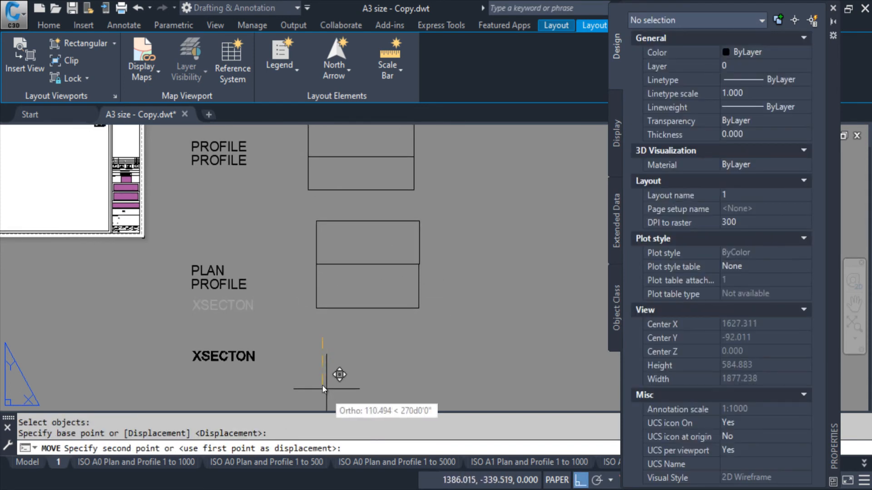
left_click(335, 345)
- Draw a single rectangle beside the XSECTON label, below the PLAN/PROFILE pair
type("rec")
key("Return")
left_click(313, 284)
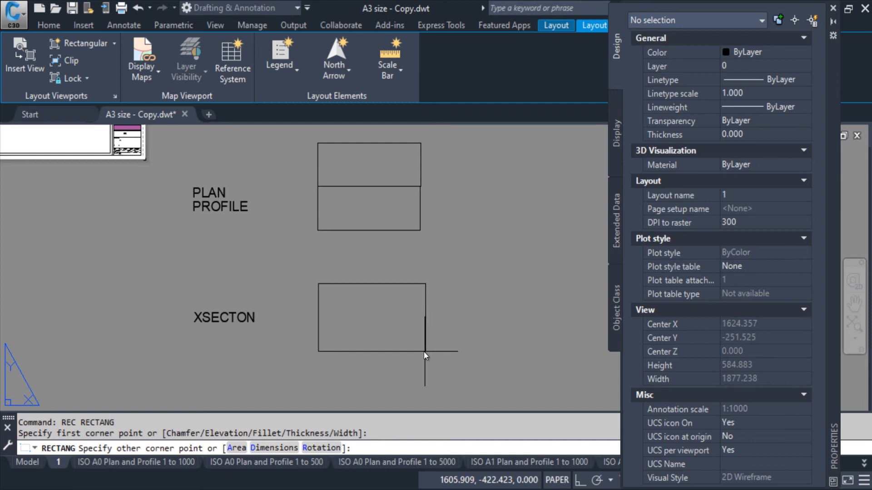
left_click(420, 352)
key("Escape")
middle_click_drag(371, 282, 367, 309)
scroll(312, 287, "down", 3)
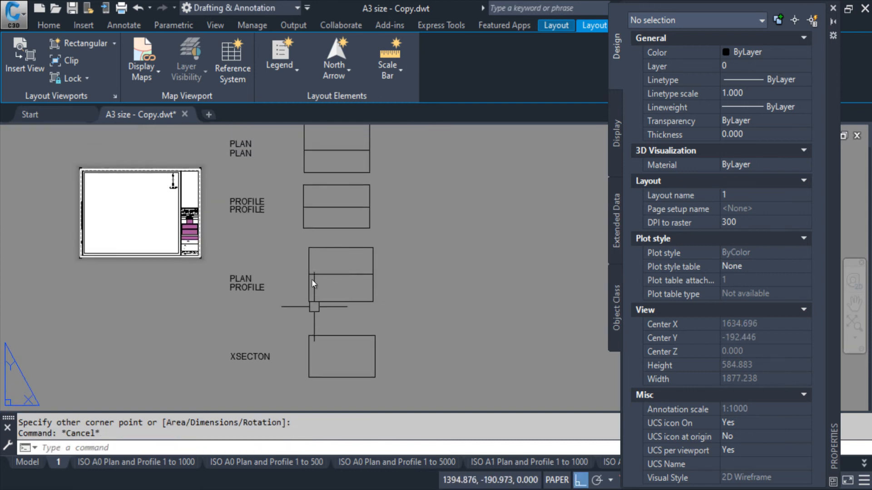
middle_click_drag(308, 289, 316, 297)
key("Escape")
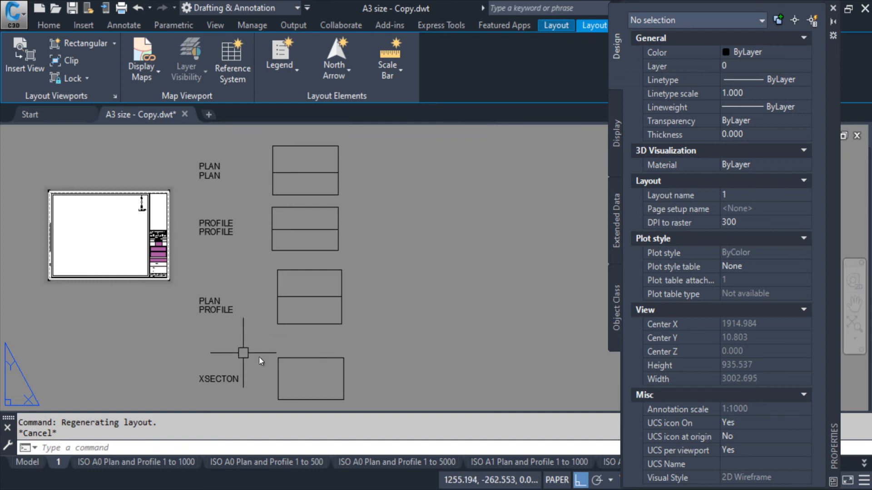
key("Escape")
- Set the standard scale of the upper viewport in the PLAN pair to 1:1000
middle_click_drag(353, 315, 362, 361)
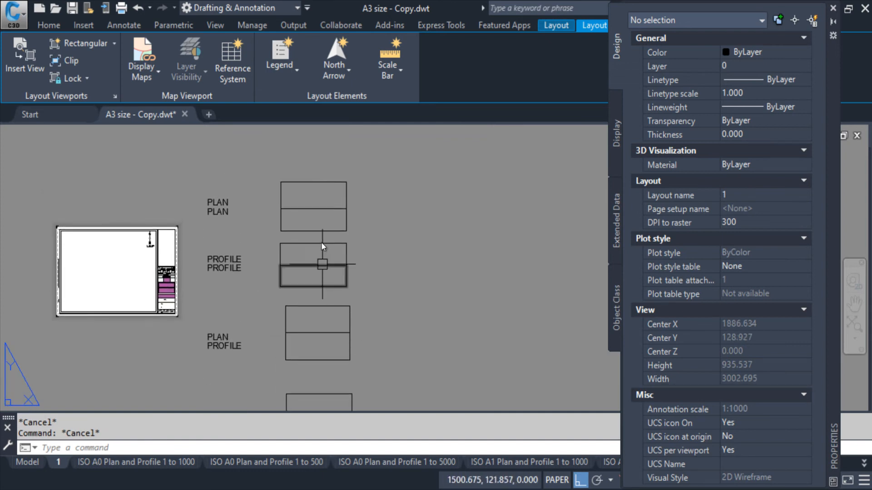
scroll(321, 243, "up", 2)
key("Escape")
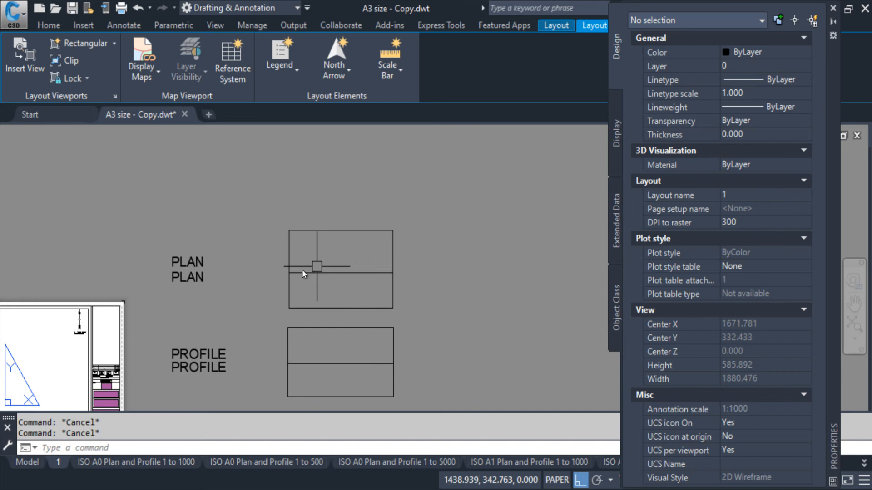
middle_click_drag(294, 260, 290, 241)
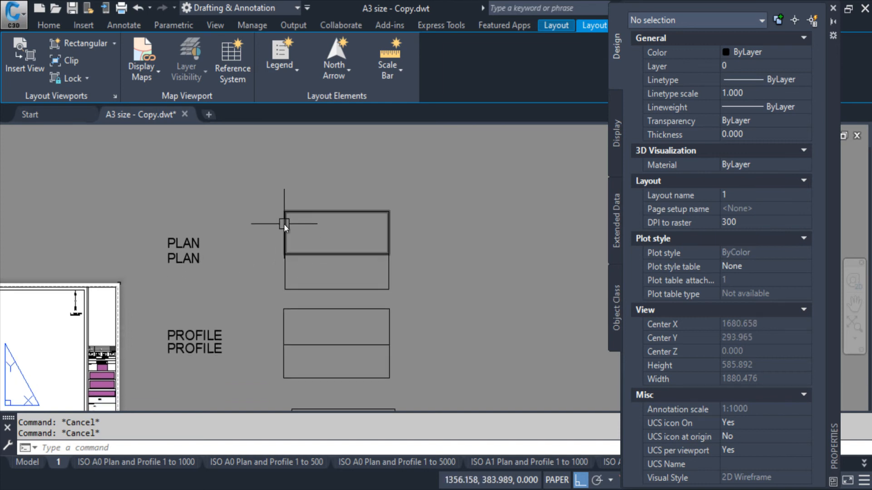
left_click(285, 233)
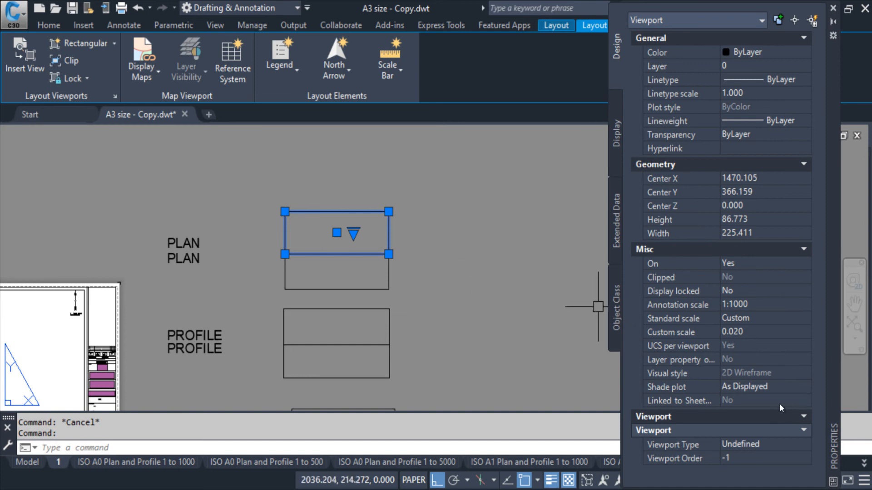
left_click(743, 328)
left_click(754, 320)
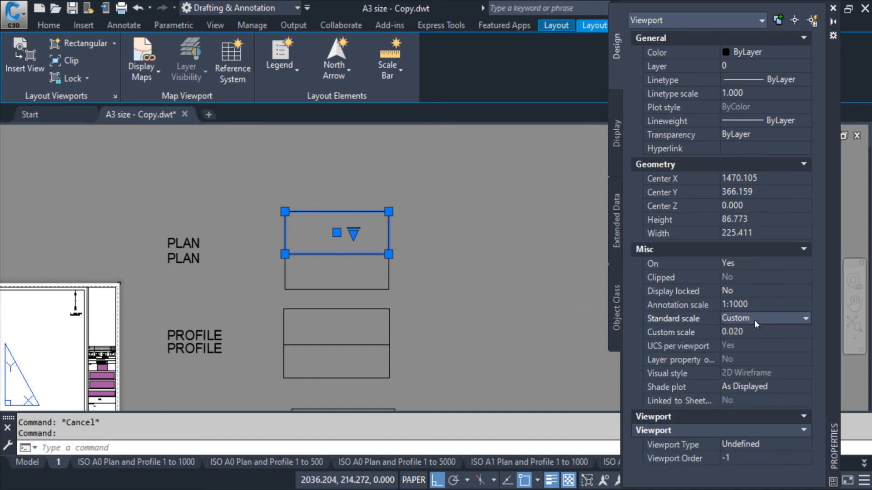
left_click(754, 320)
scroll(755, 419, "down", 5)
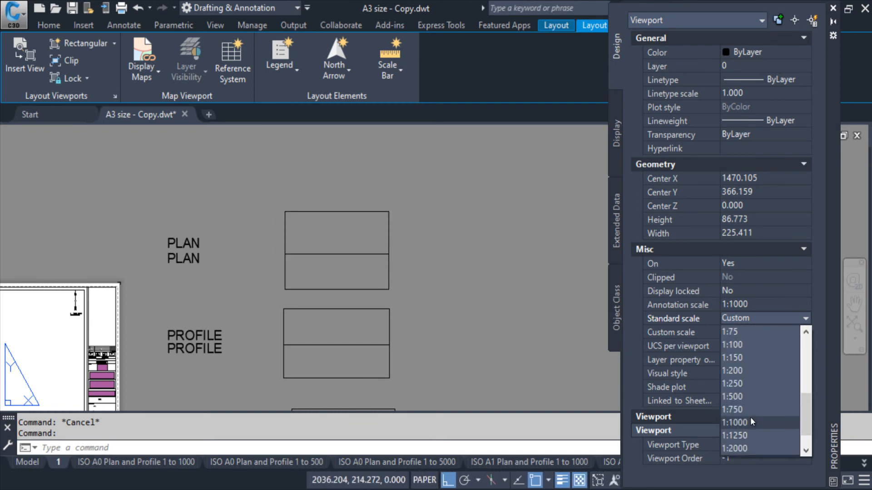
left_click(750, 420)
- Add the lower PLAN viewport to the selection and set the standard scale of both to 1:1000
left_click(368, 272)
left_click(368, 272)
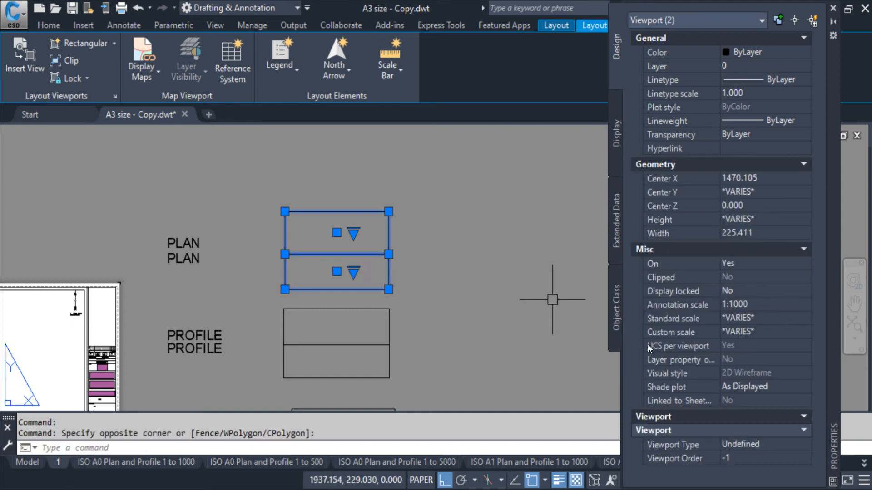
left_click(749, 323)
left_click(749, 323)
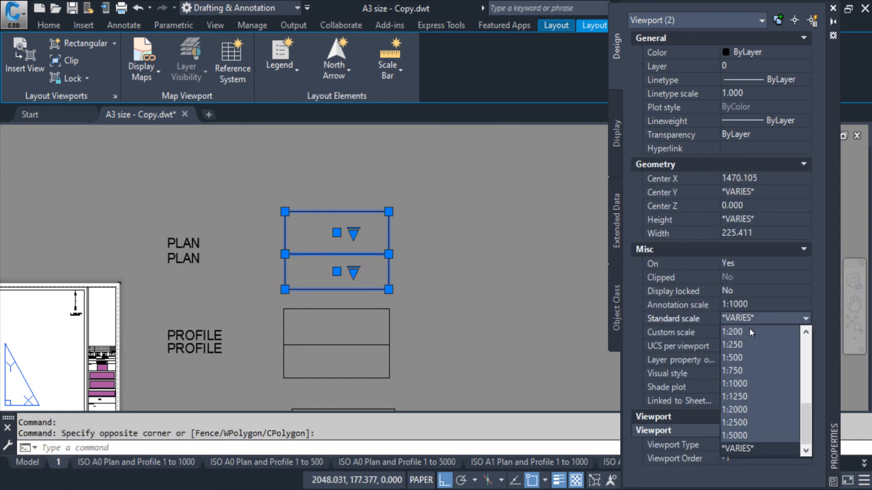
left_click(748, 384)
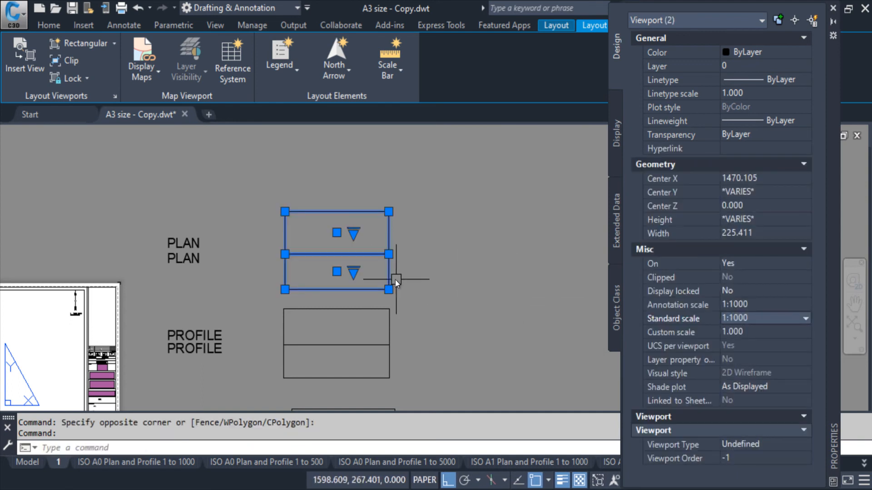
- Set the viewport type of both viewports beside the PLAN labels to Plan
key("Escape")
left_click(423, 232)
left_click(378, 262)
middle_click_drag(462, 325, 418, 282)
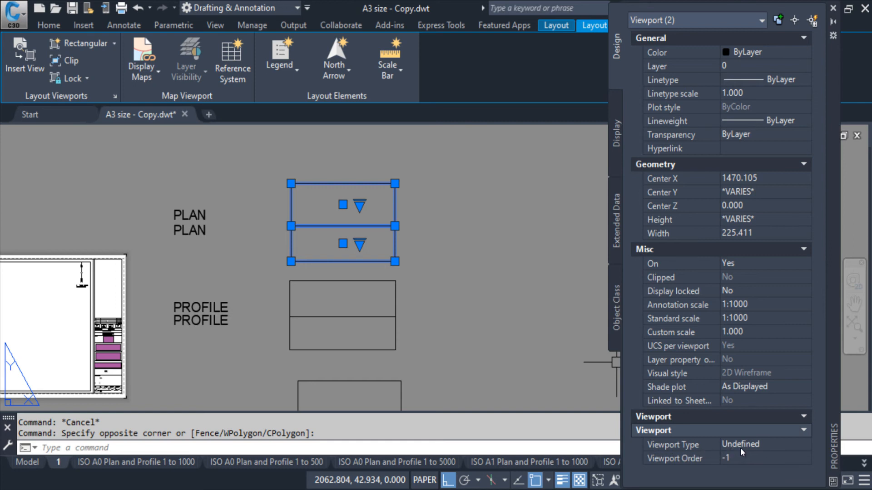
left_click(753, 446)
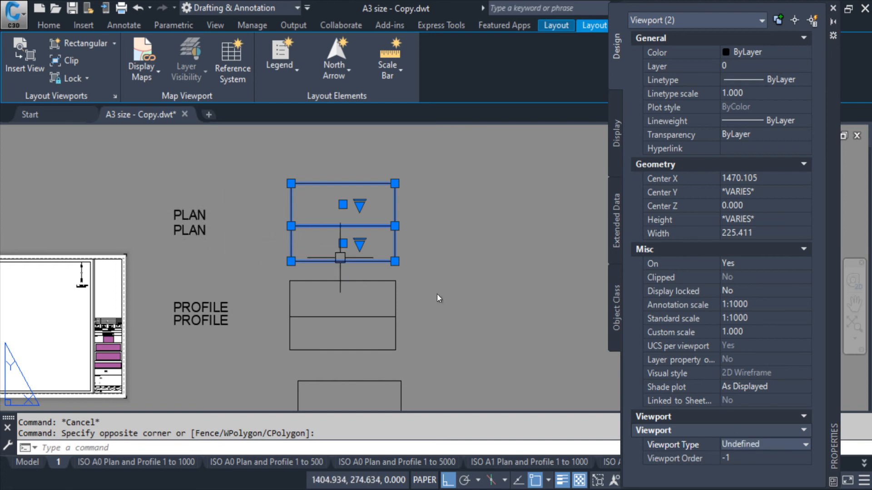
left_click(739, 444)
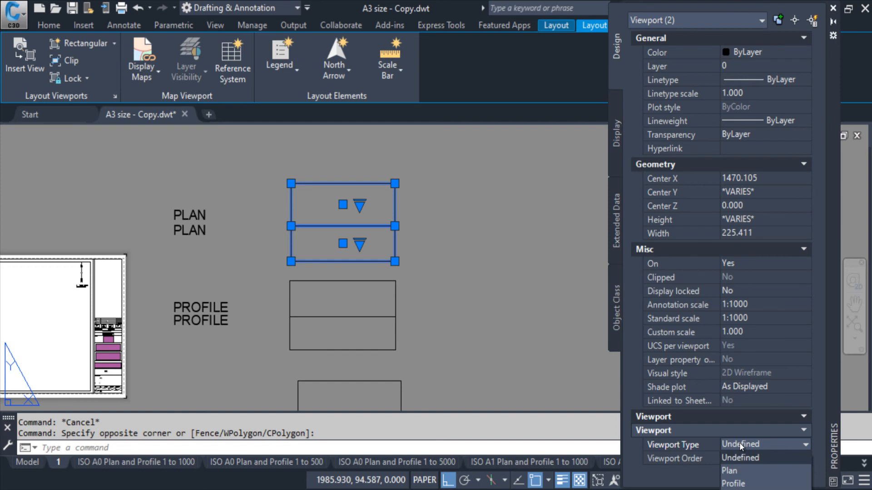
left_click(742, 469)
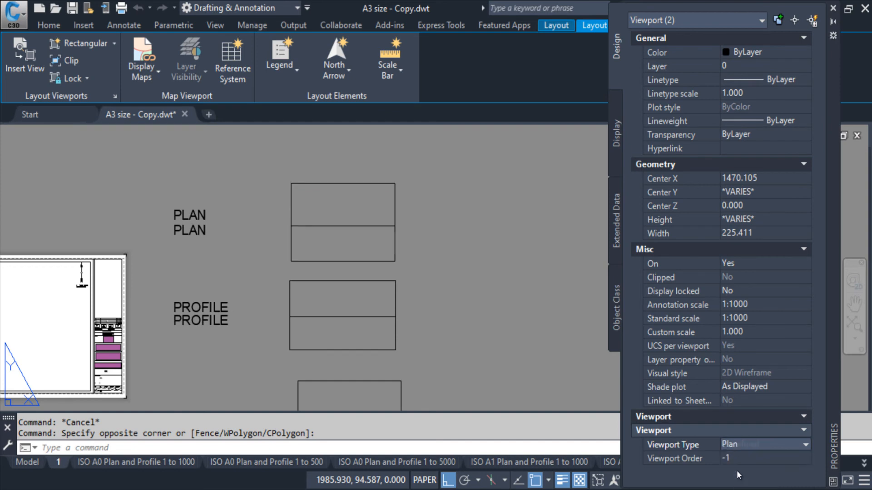
middle_click_drag(465, 274, 449, 252)
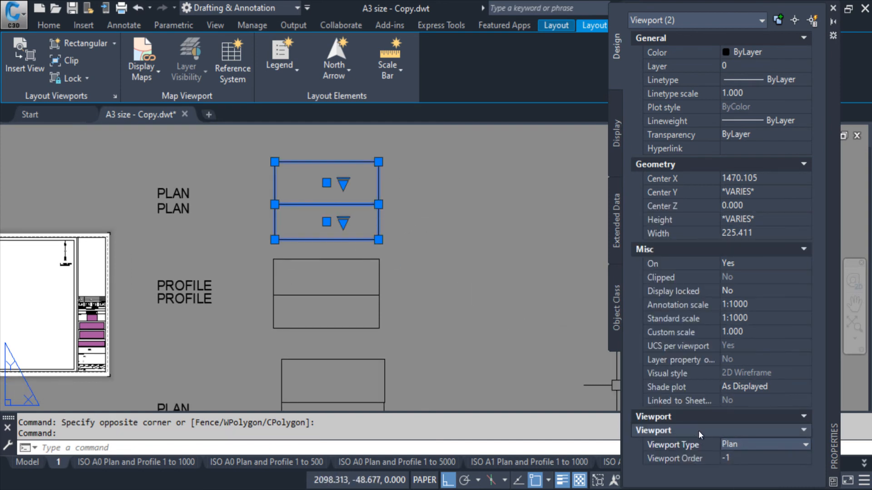
- Set the viewport order of the upper PLAN viewport to 1
left_click(380, 185)
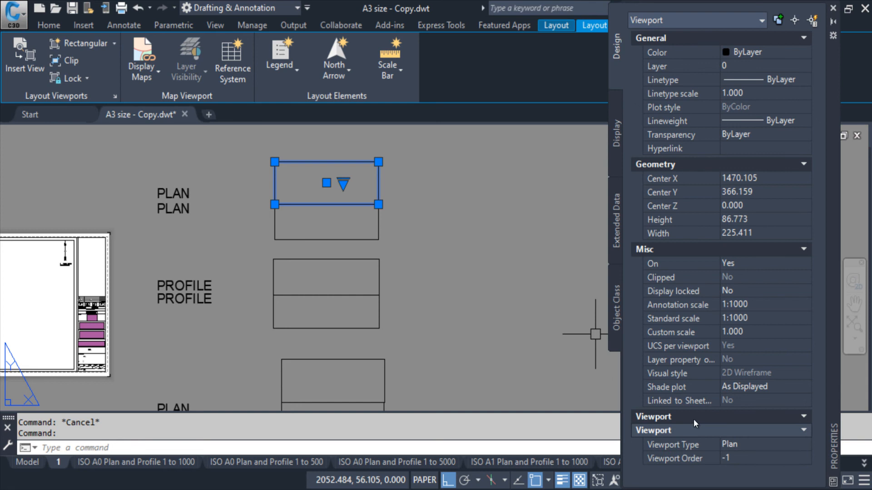
left_click(732, 460)
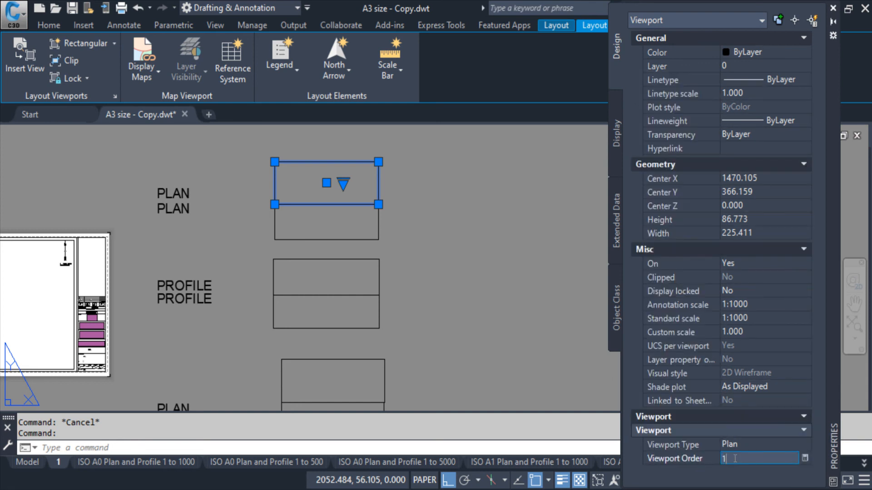
type("1")
key("Return")
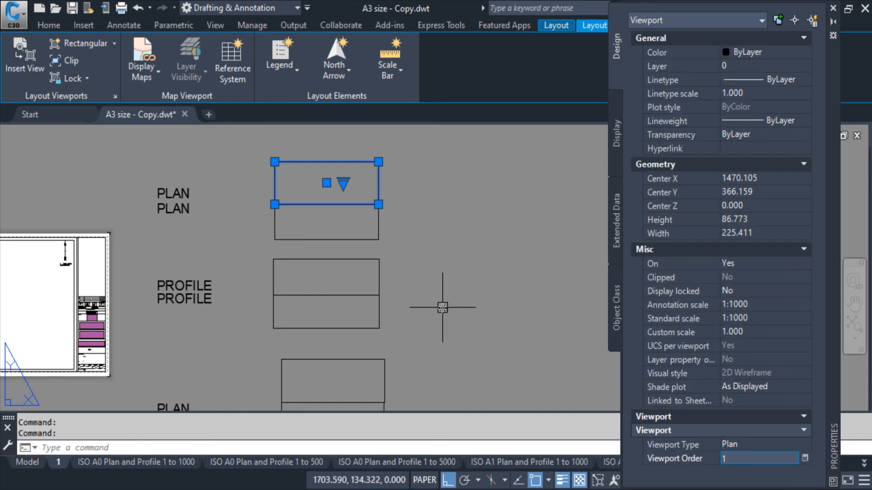
key("Escape")
- Set the viewport order of the lower PLAN viewport to 2
left_click(378, 216)
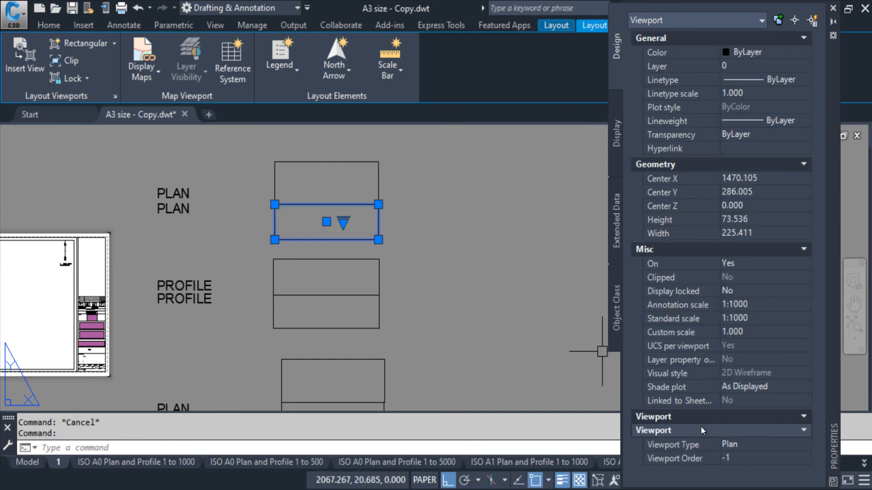
left_click(733, 459)
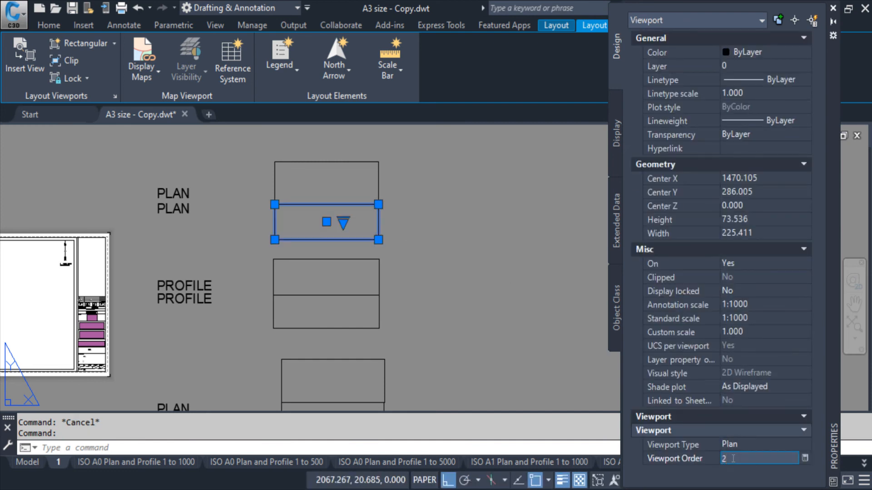
key("Return")
key("Escape")
- Check the viewport type, order and scale of the two PLAN viewports, individually and together
left_click(399, 189)
left_click(369, 189)
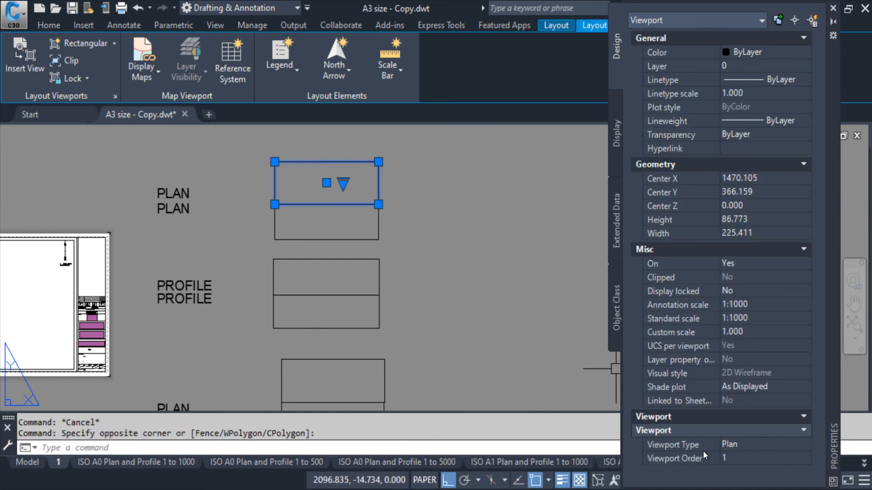
key("Escape")
left_click(399, 234)
left_click(334, 219)
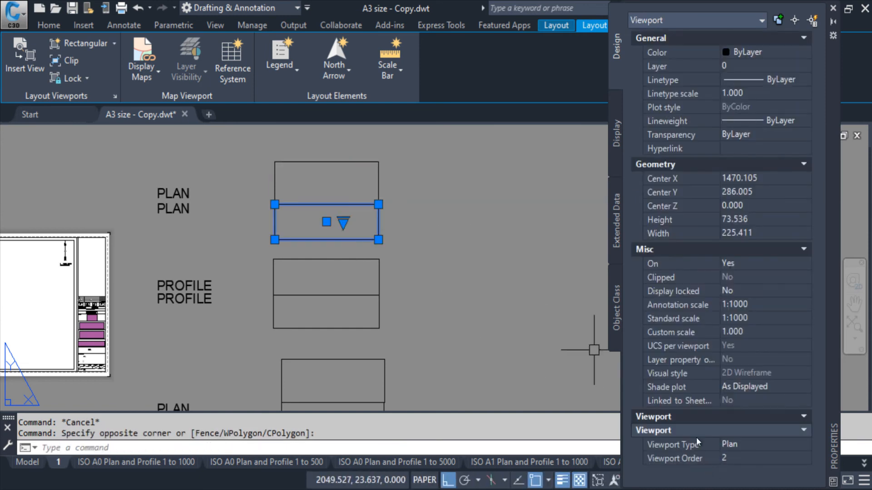
left_click(448, 193)
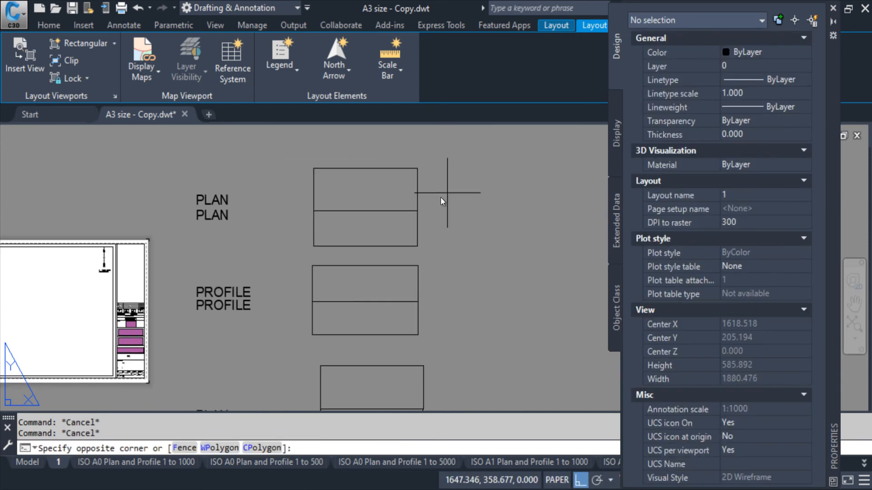
left_click(374, 226)
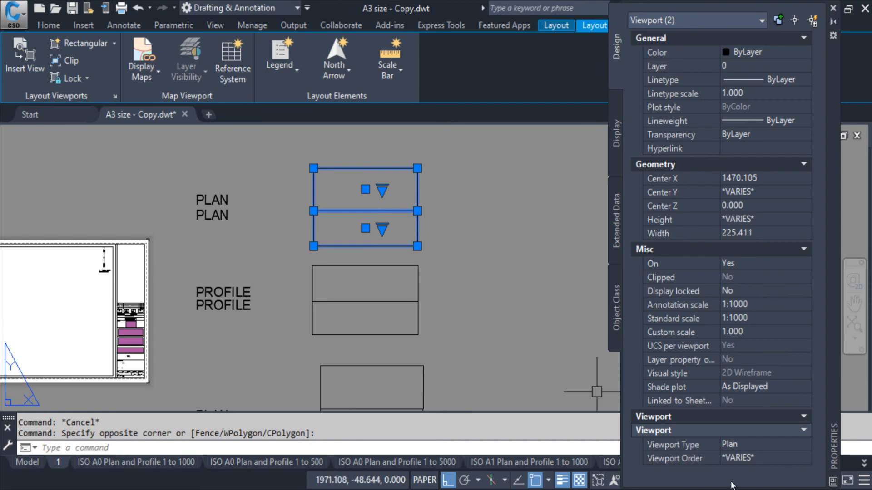
key("Escape")
left_click(438, 185)
left_click(362, 223)
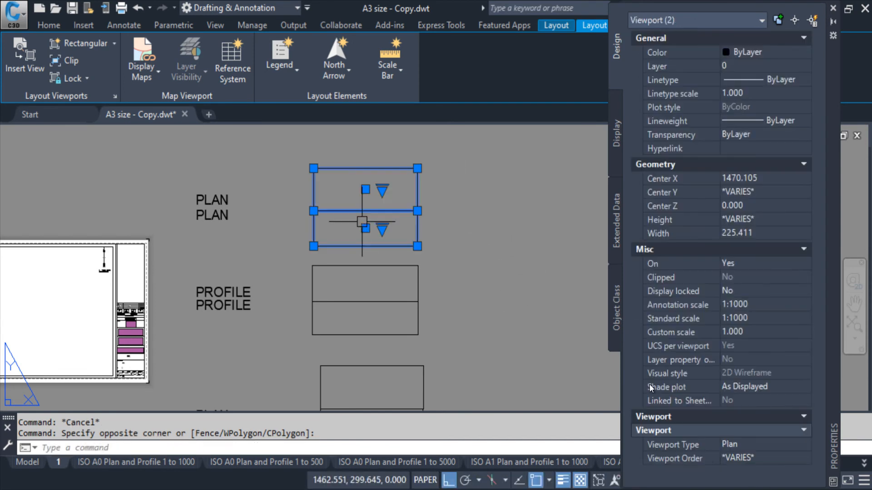
key("Escape")
key("Escape")
- Copy the two viewports beside the PLAN labels onto the A3 sheet
middle_click_drag(406, 310, 449, 325)
type("cp")
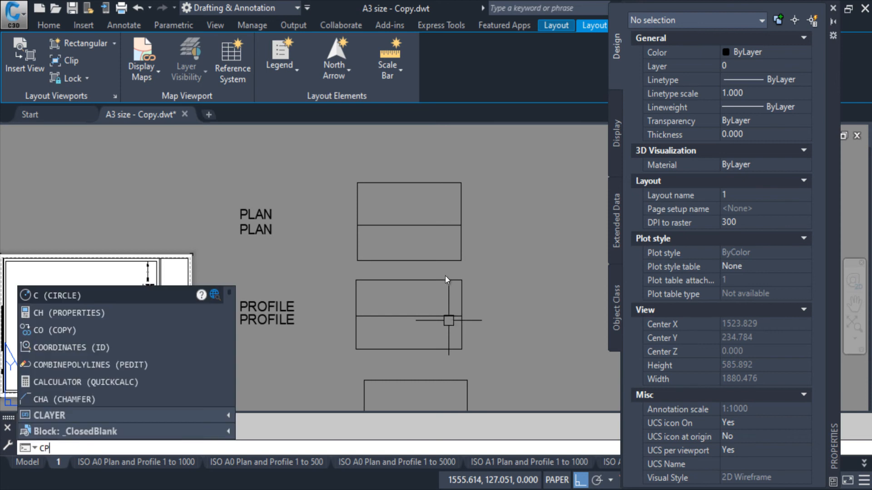
key("Return")
left_click(477, 209)
left_click(443, 244)
key("Return")
left_click(412, 228)
scroll(412, 227, "down", 2)
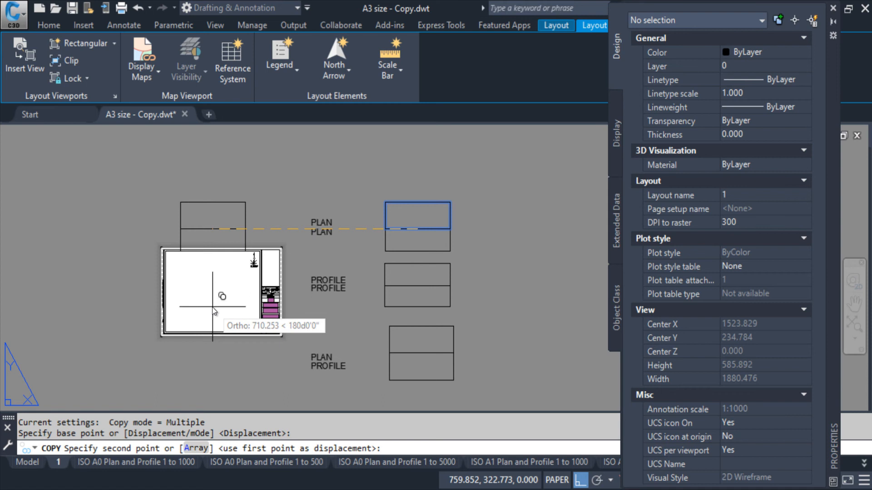
key("F8")
left_click(209, 295)
key("Escape")
- Stretch the copied upper viewport's corners to fill the upper half of the sheet's drawing frame
scroll(241, 285, "up", 4)
left_click(245, 259)
left_click(245, 248)
left_click(289, 202)
scroll(176, 265, "down", 2)
left_click(115, 227)
left_click(95, 226)
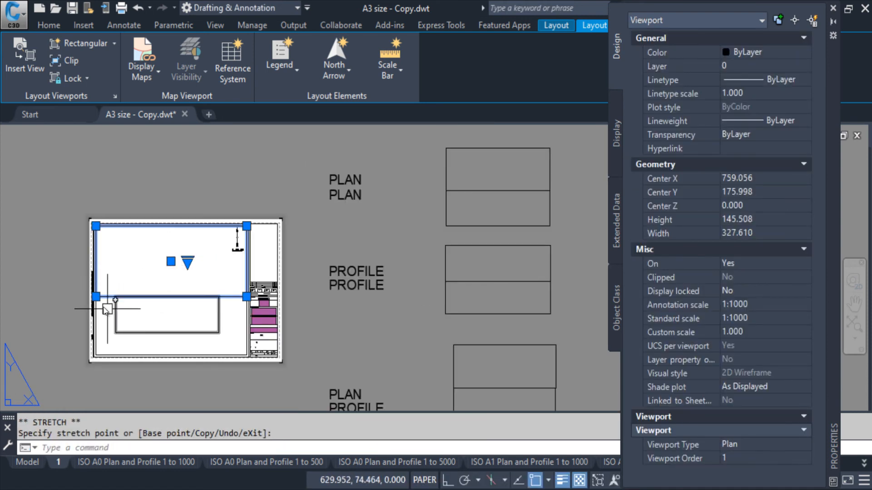
- Stretch the copied lower viewport to fill the frame area directly below the upper viewport
left_click(96, 290)
left_click(219, 291)
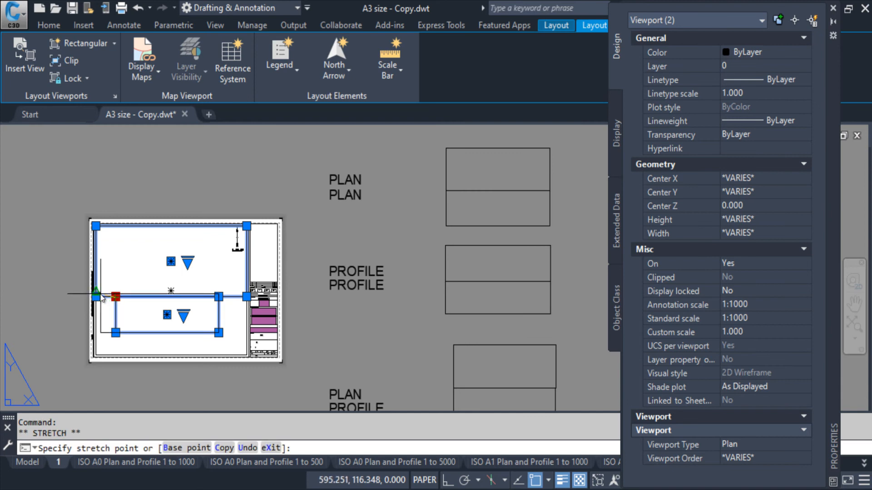
left_click(246, 297)
left_click(96, 332)
key("Escape")
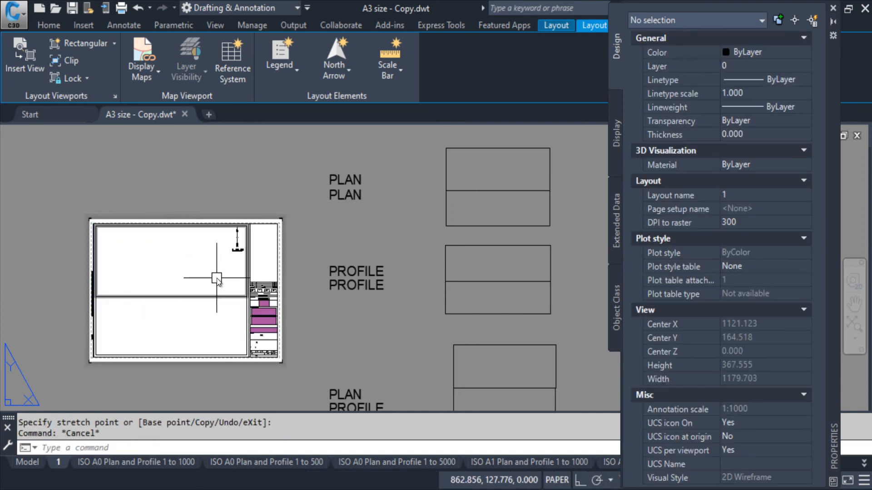
key("Escape")
middle_click_drag(342, 313, 284, 315)
middle_click_drag(468, 297, 350, 294)
middle_click_drag(288, 291, 267, 277)
left_click(323, 249)
key("Escape")
- Set the standard scale of both viewports beside the PROFILE labels to 1:1000
middle_click_drag(323, 248, 332, 249)
middle_click_drag(291, 279, 288, 277)
left_click(397, 252)
left_click(327, 285)
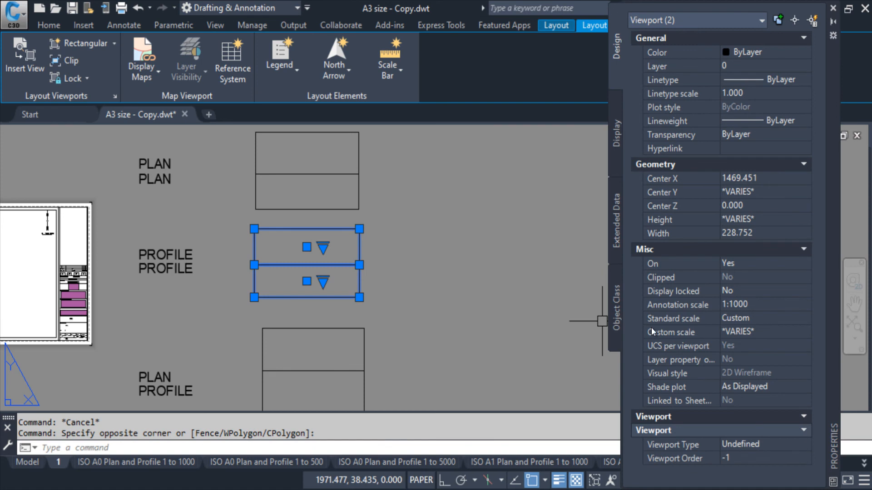
left_click(737, 329)
left_click(751, 315)
left_click(751, 315)
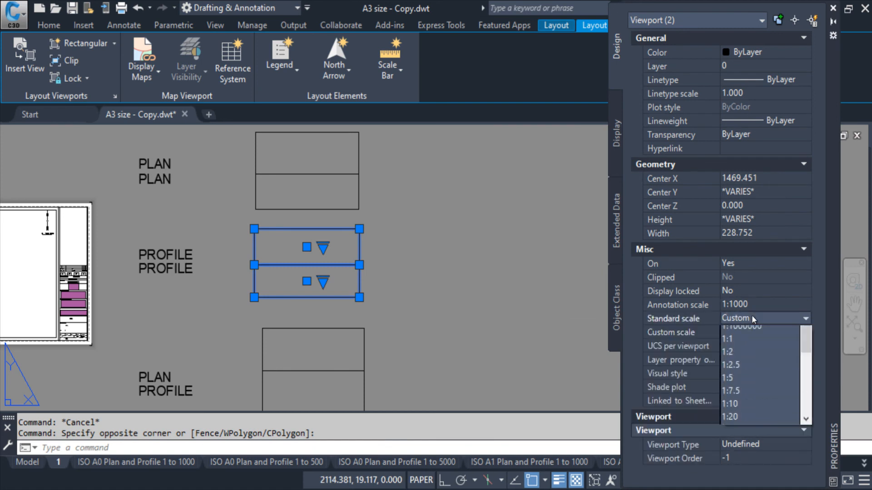
scroll(754, 395, "down", 3)
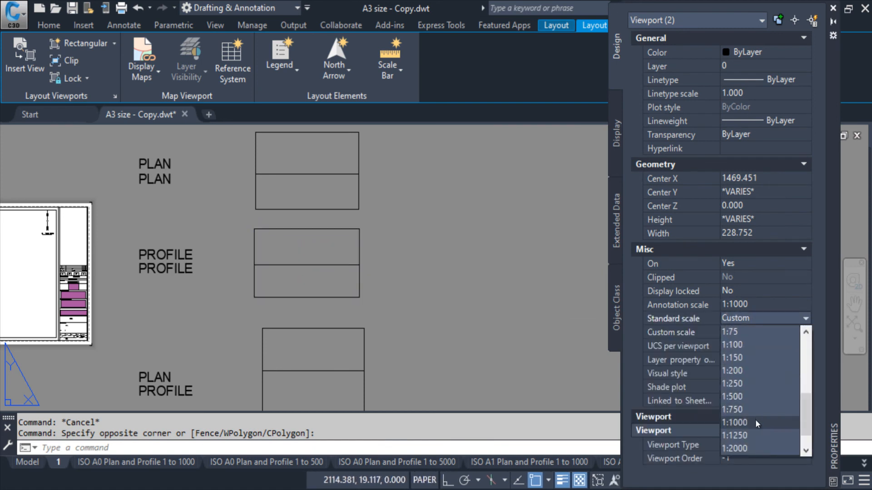
left_click(756, 420)
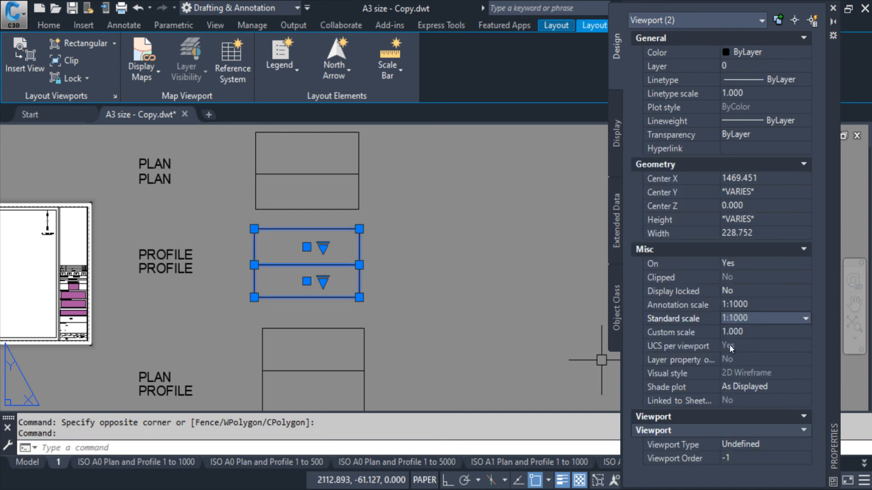
- Set the viewport type of both viewports beside the PROFILE labels to Profile
left_click(739, 445)
left_click(738, 445)
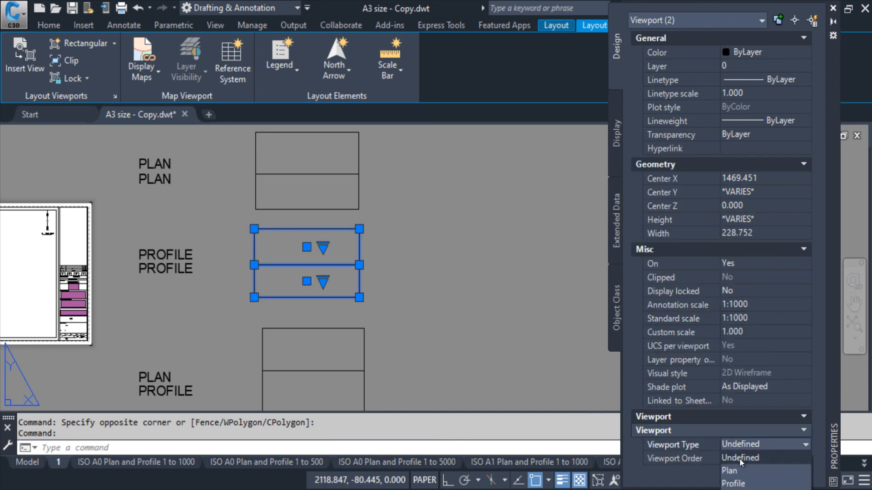
left_click(743, 485)
key("Escape")
- Try to set the viewport order of the upper PROFILE viewport to 1 while the PLAN viewports still exist
middle_click_drag(363, 256, 370, 202)
left_click(368, 203)
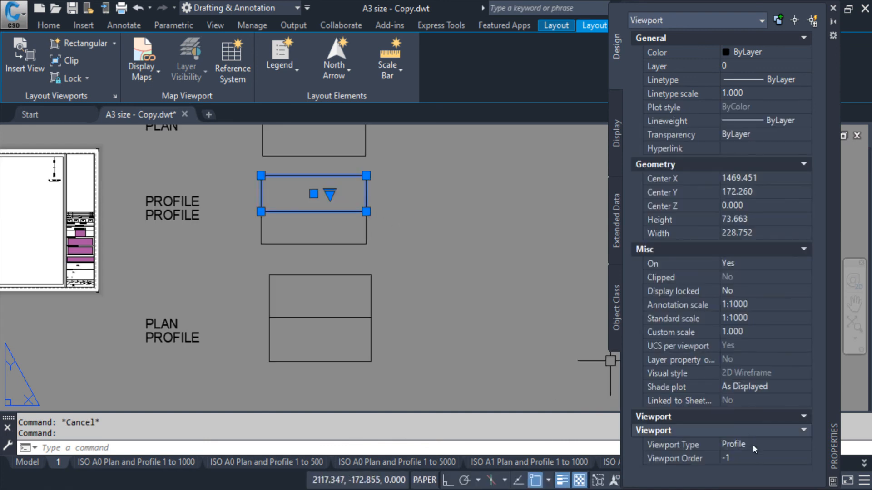
left_click(744, 458)
type("1")
key("Return")
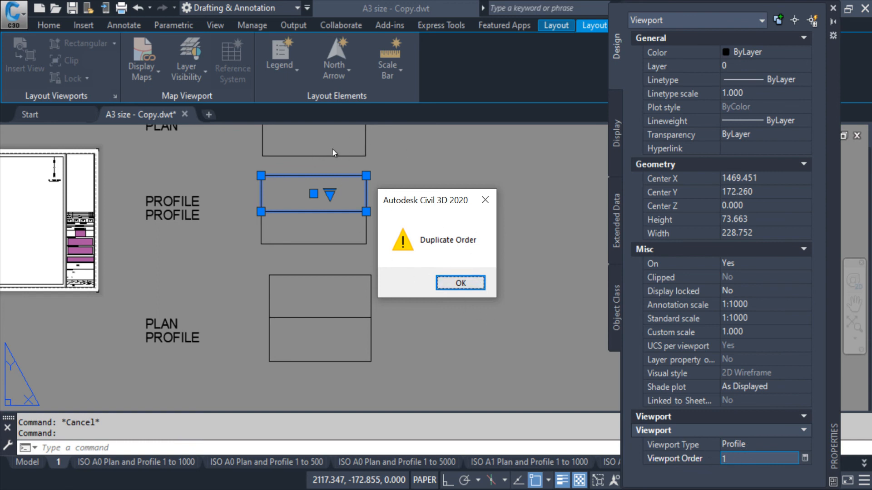
key("Escape")
key("Escape")
key("Escape")
- Erase the two viewports beside the PLAN labels
middle_click_drag(417, 199, 439, 268)
left_click(409, 160)
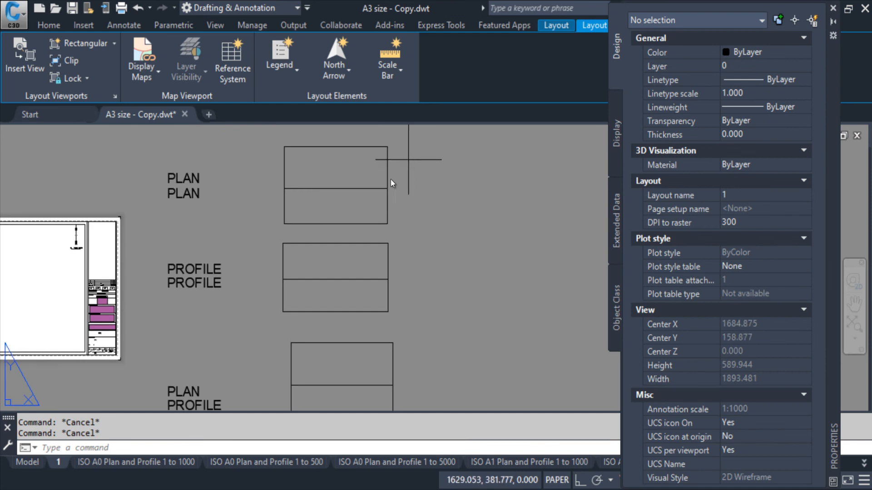
left_click(367, 212)
middle_click_drag(333, 212, 335, 171)
type("e")
key("Return")
key("Escape")
- Set the viewport order of the upper PROFILE viewport to 1
left_click(394, 218)
key("Escape")
key("Escape")
left_click(419, 214)
left_click(375, 223)
left_click(737, 459)
type("1")
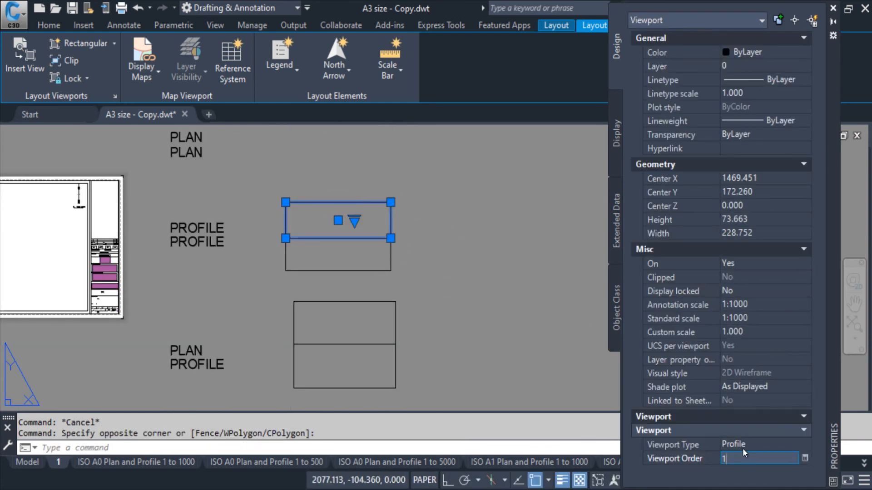
key("Return")
key("Escape")
- Set the viewport order of the lower PROFILE viewport to 2
left_click(425, 242)
left_click(357, 243)
left_click(738, 458)
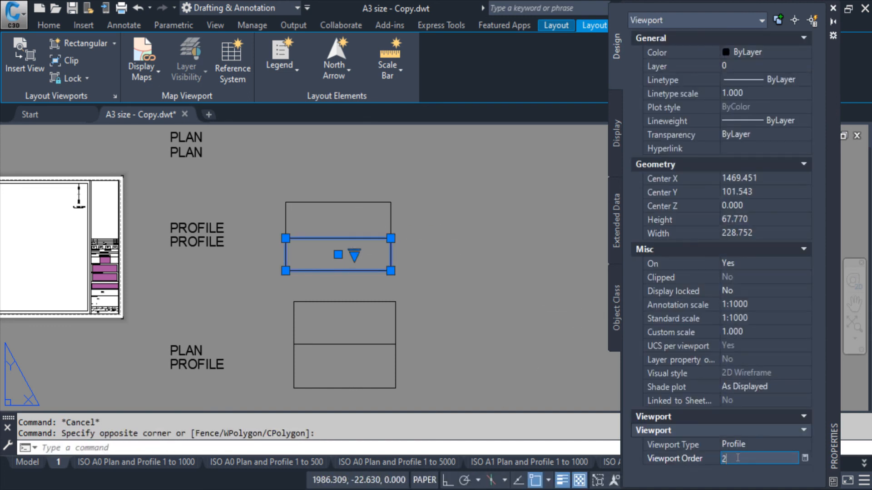
type("1")
key("Return")
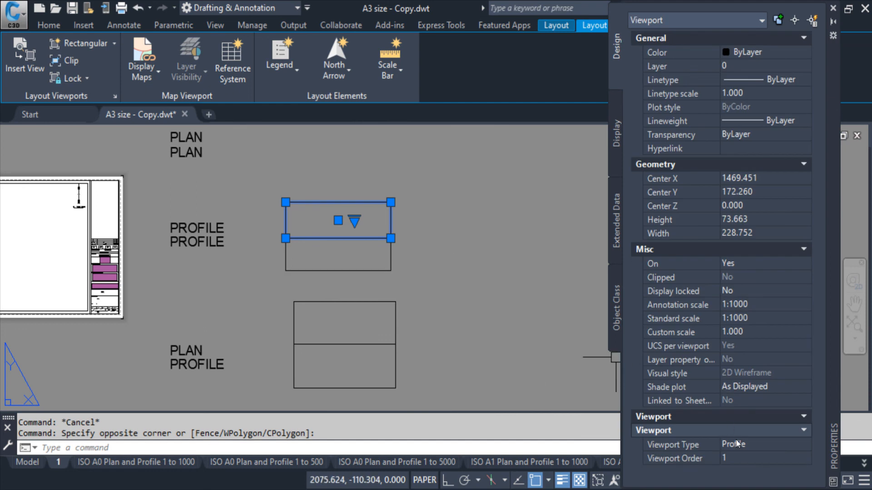
key("Escape")
left_click(412, 258)
left_click(383, 257)
key("Escape")
middle_click_drag(382, 255, 398, 258)
key("Escape")
type("m")
key("Return")
left_click(352, 220)
left_click(364, 255)
left_click(363, 245)
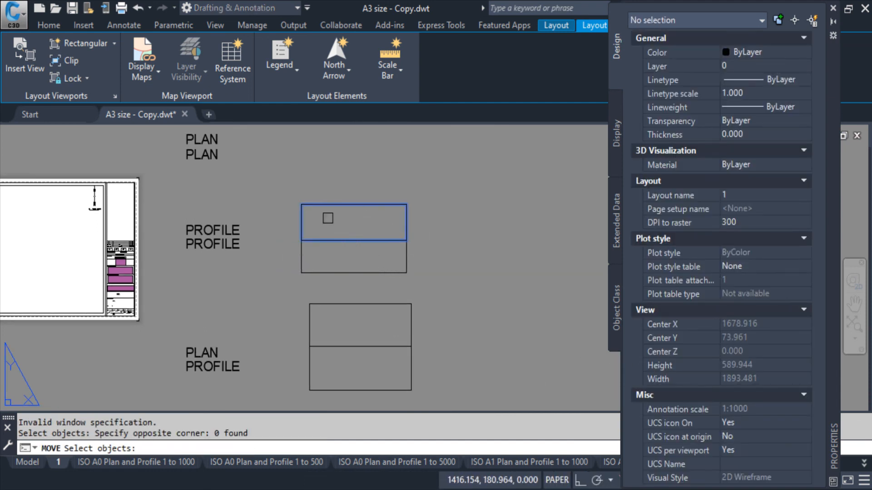
key("Return")
left_click(379, 251)
key("Escape")
key("Escape")
key("Escape")
- Erase the two viewports beside the PROFILE labels
left_click(429, 183)
left_click(366, 264)
type("e")
key("Return")
key("Escape")
middle_click_drag(459, 300, 391, 236)
middle_click_drag(322, 302, 355, 270)
key("Escape")
left_click(396, 227)
left_click(336, 227)
key("Escape")
left_click(415, 255)
left_click(312, 282)
key("Escape")
middle_click_drag(396, 277, 419, 272)
left_click(424, 268)
left_click(372, 254)
key("Escape")
- Set the standard scale of both viewports beside the combined PLAN and PROFILE labels to 1:1000
left_click(430, 224)
left_click(369, 266)
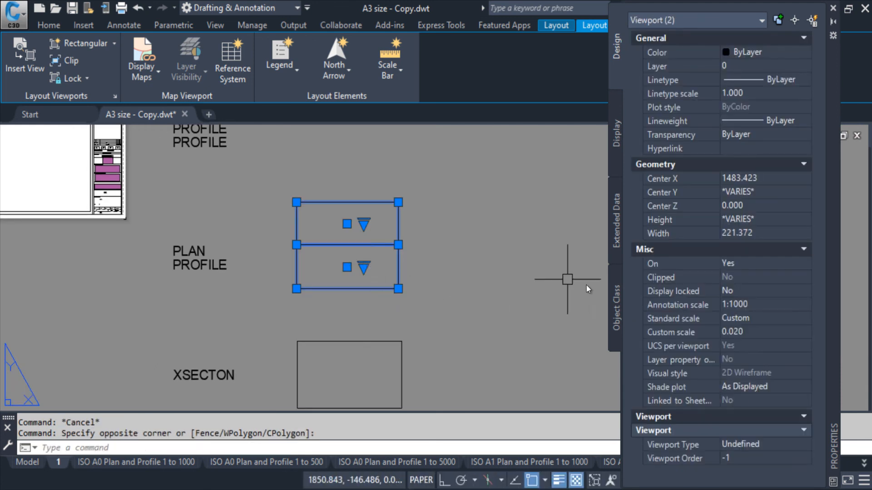
left_click(753, 318)
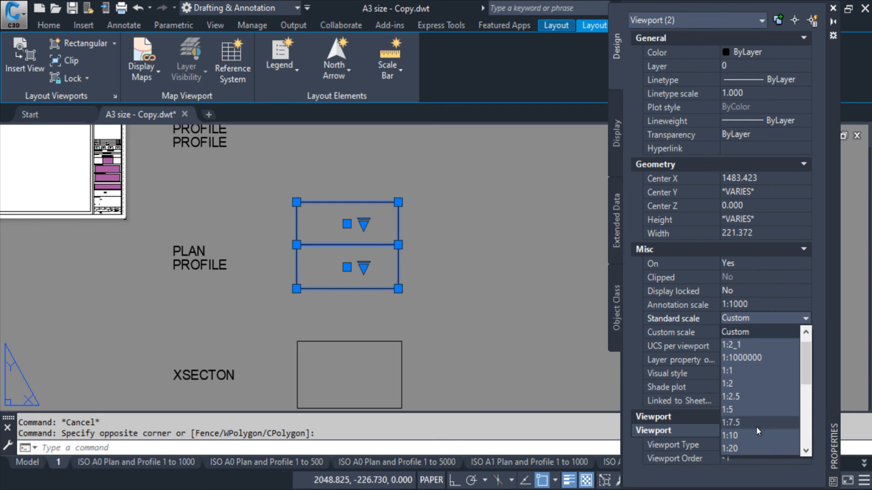
scroll(756, 412, "down", 5)
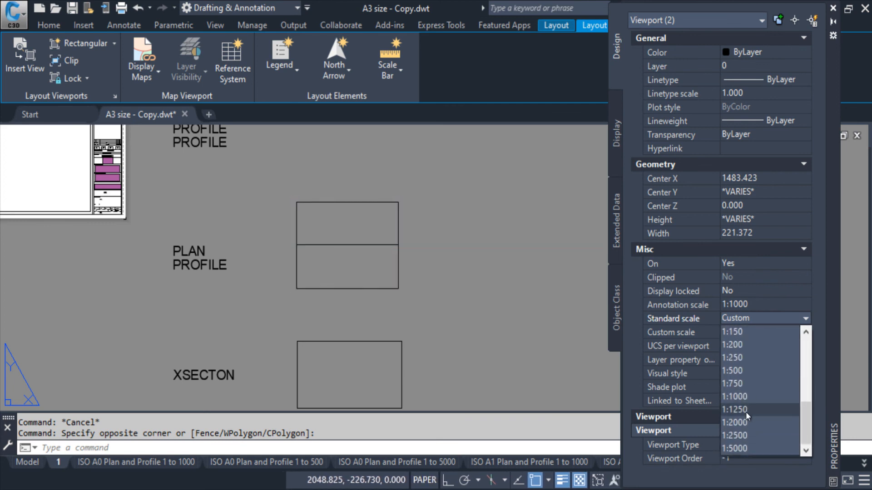
left_click(748, 400)
key("Escape")
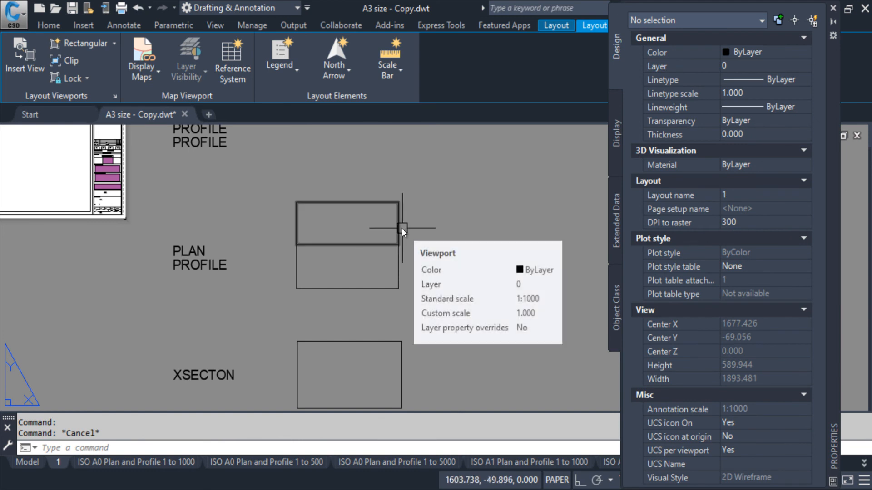
- Set the viewport type of the upper viewport in the combined PLAN and PROFILE pair to Plan
left_click(402, 229)
key("Escape")
left_click(402, 227)
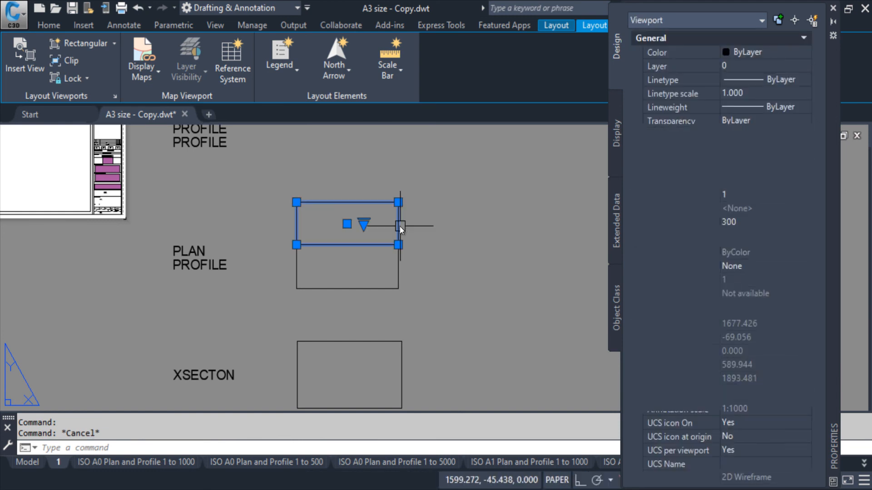
left_click(742, 444)
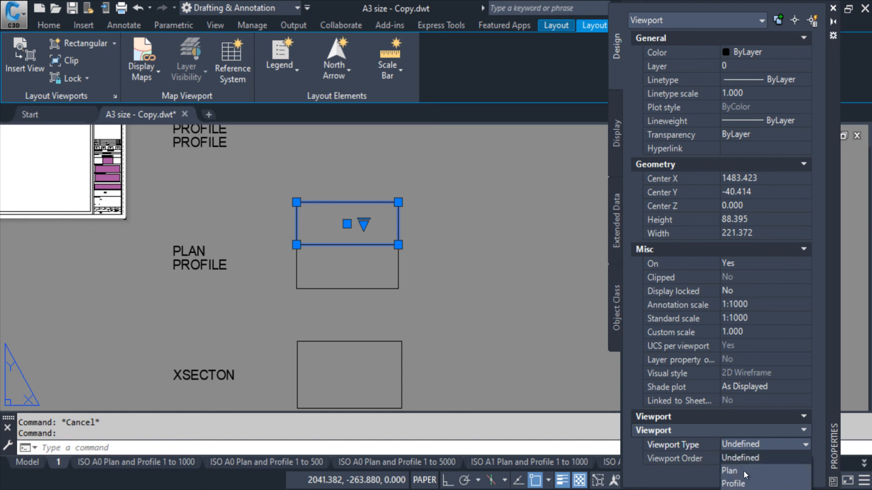
left_click(742, 473)
key("Escape")
- Set the viewport type of the lower viewport in the combined PLAN and PROFILE pair to Profile
left_click(398, 271)
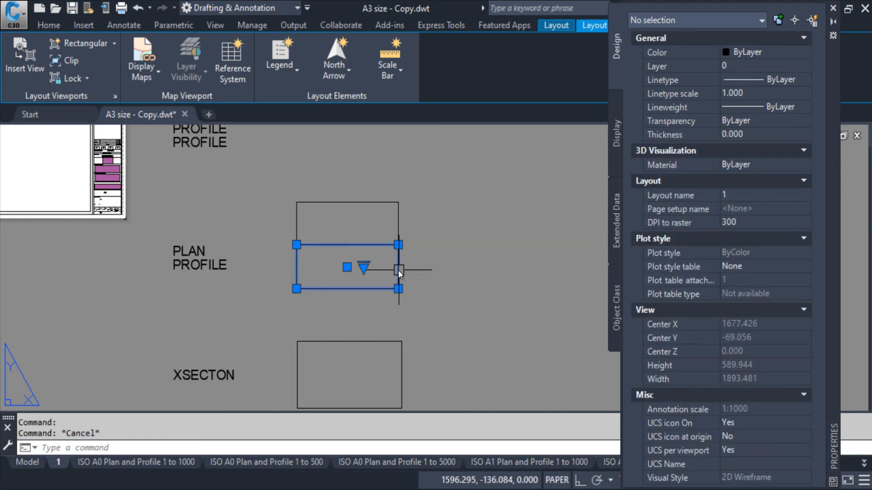
left_click(744, 443)
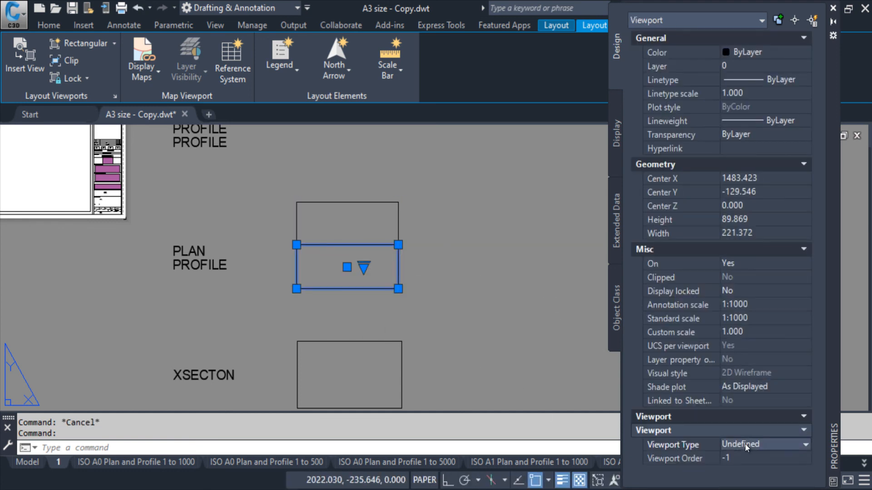
left_click(741, 484)
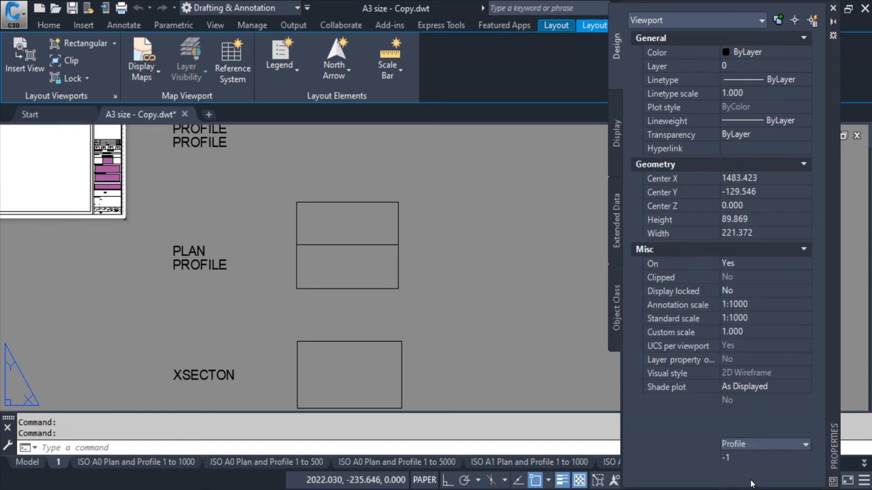
key("Escape")
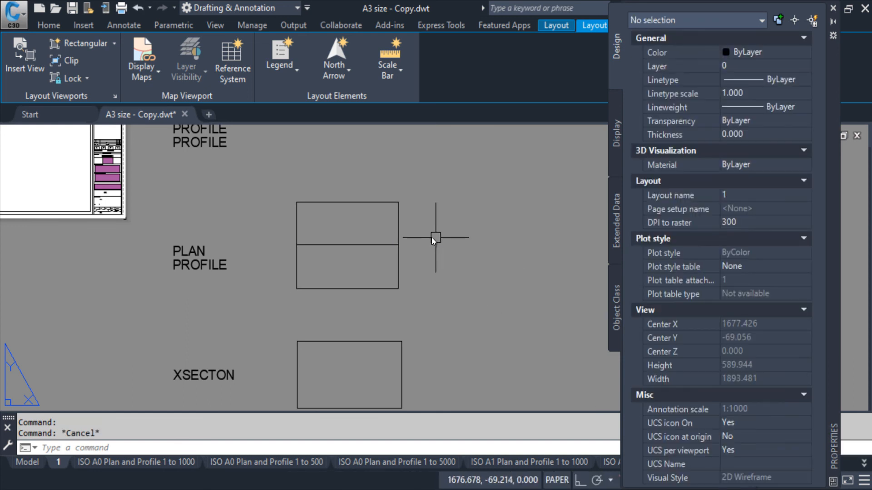
left_click(435, 237)
left_click(347, 273)
key("Escape")
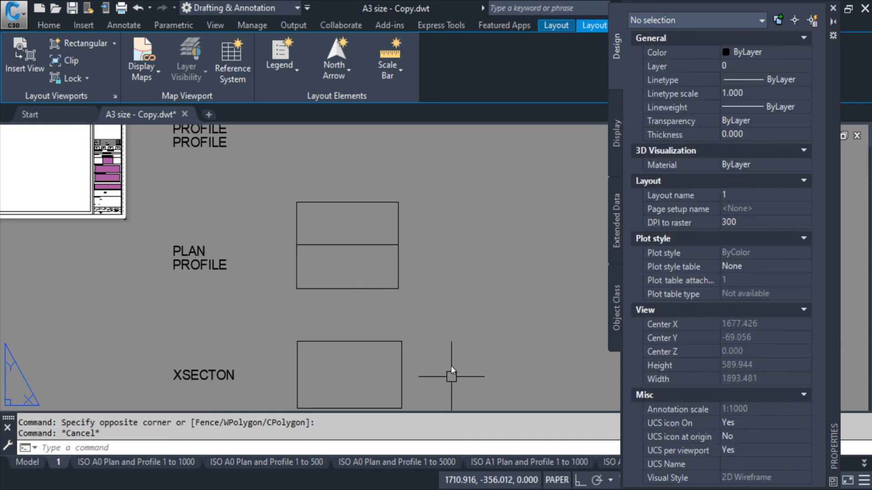
- Set the viewport type of the viewport beside the XSECTON label to Section
middle_click_drag(432, 294, 427, 228)
key("Escape")
left_click(415, 164)
left_click(459, 272)
left_click(477, 296)
left_click(357, 318)
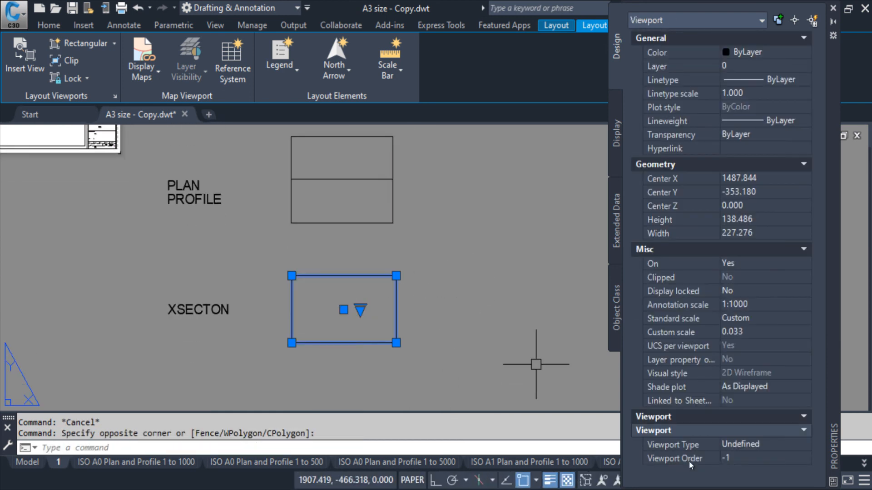
left_click(734, 447)
left_click(734, 447)
left_click(745, 489)
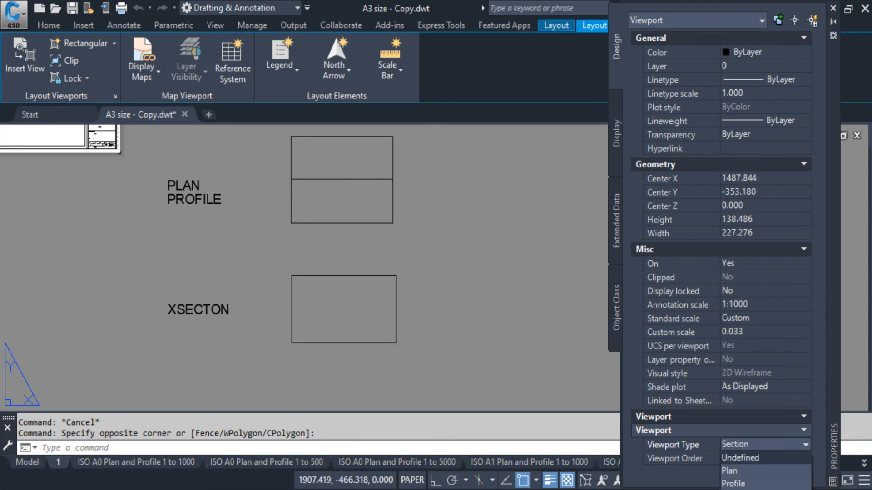
key("Escape")
- Close the Properties palette to clear the view of the layout's viewport arrangements
scroll(351, 294, "down", 2)
middle_click_drag(352, 295, 377, 318)
key("Escape")
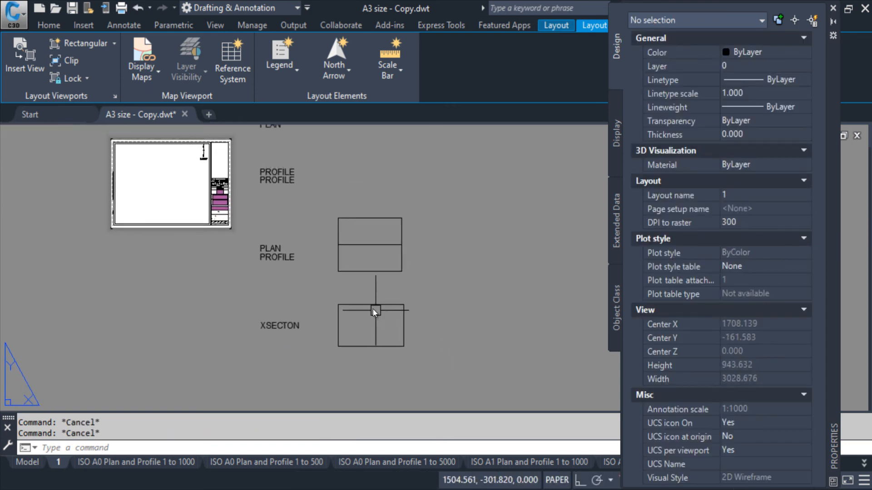
middle_click_drag(309, 186, 334, 259)
middle_click_drag(450, 309, 419, 254)
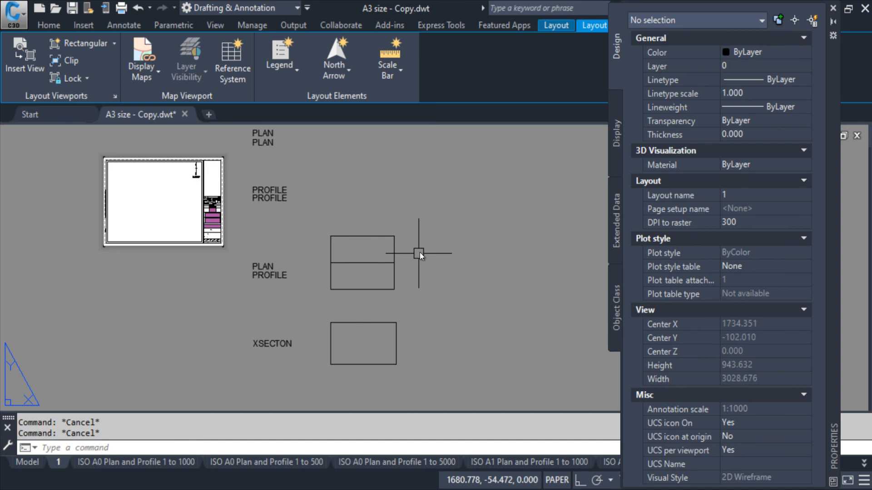
key("ctrl+1")
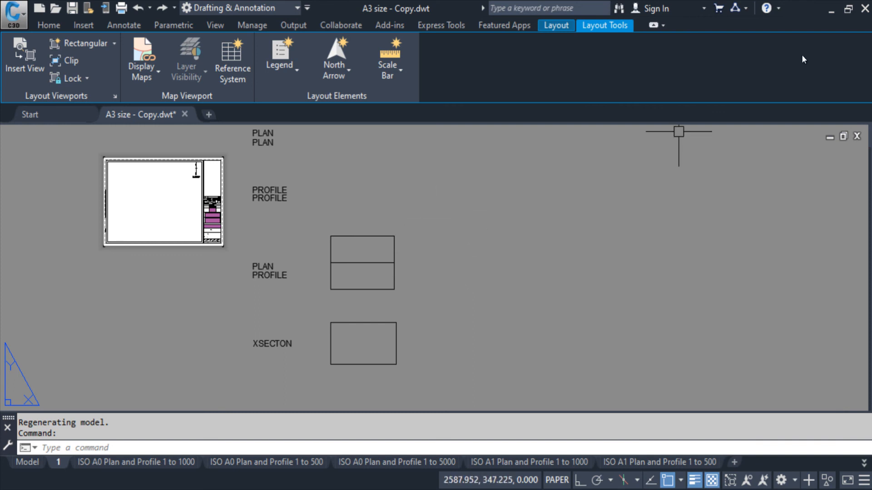